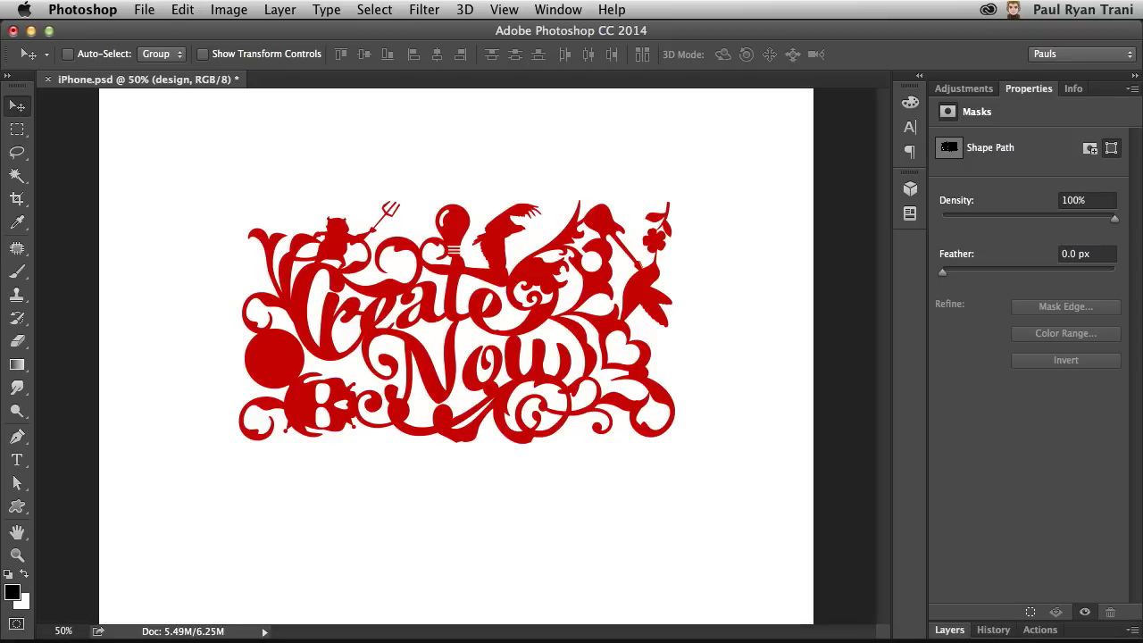
Step: Expand the Layers panel to list the case and design layers of iPhone.psd
double_click(1089, 634)
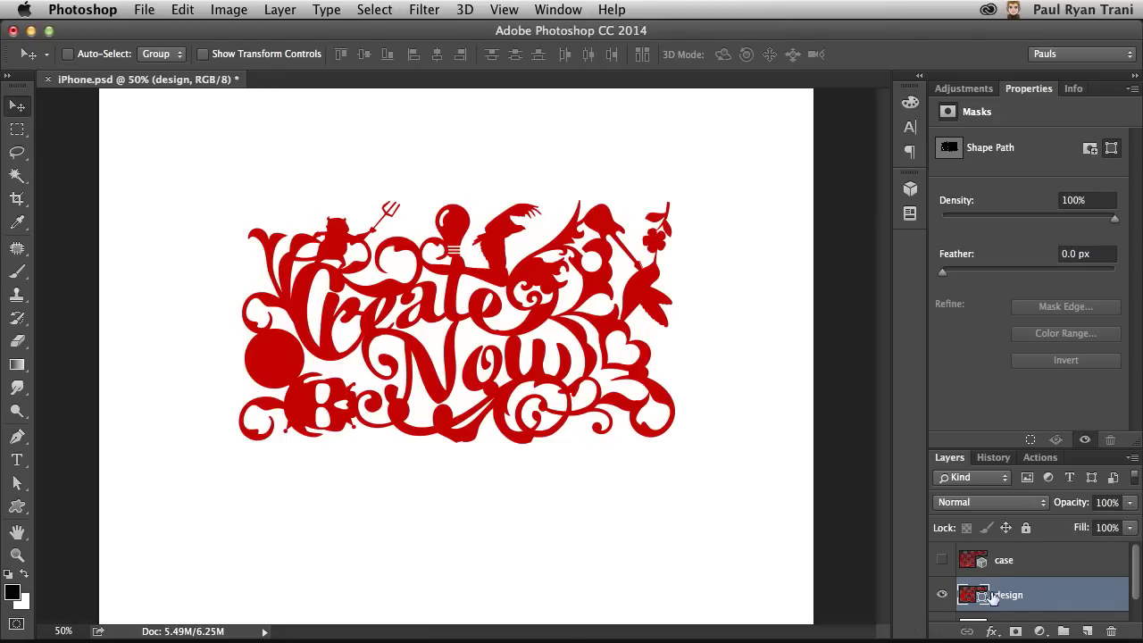
Step: Extrude the red Create Now design layer into a 3D mesh and hide the 3D extras
left_click(922, 75)
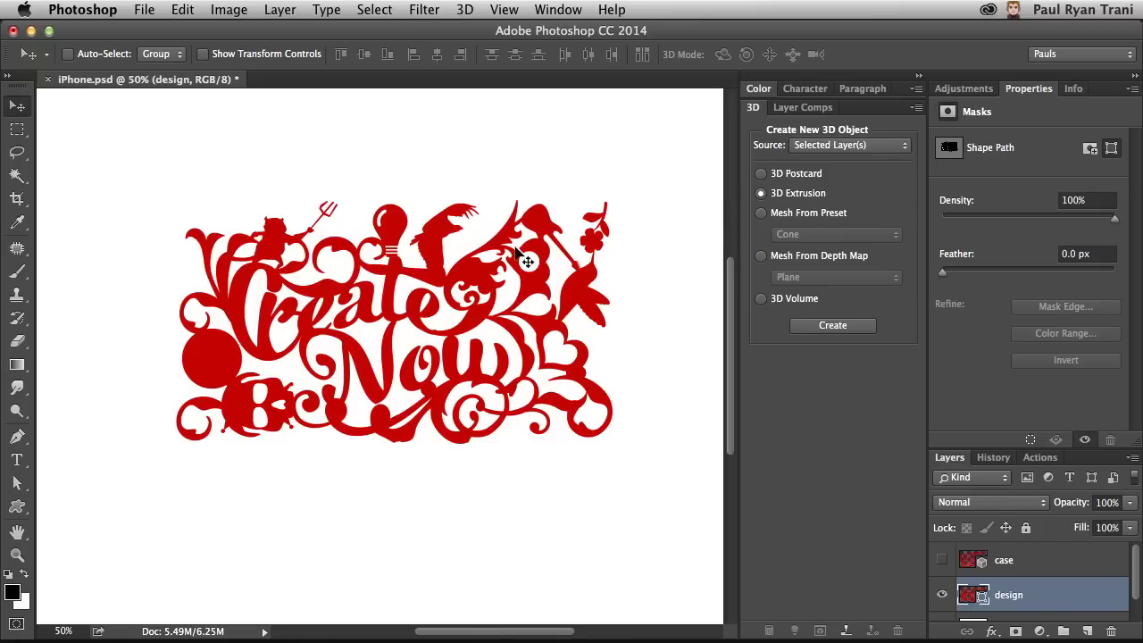
left_click(824, 326)
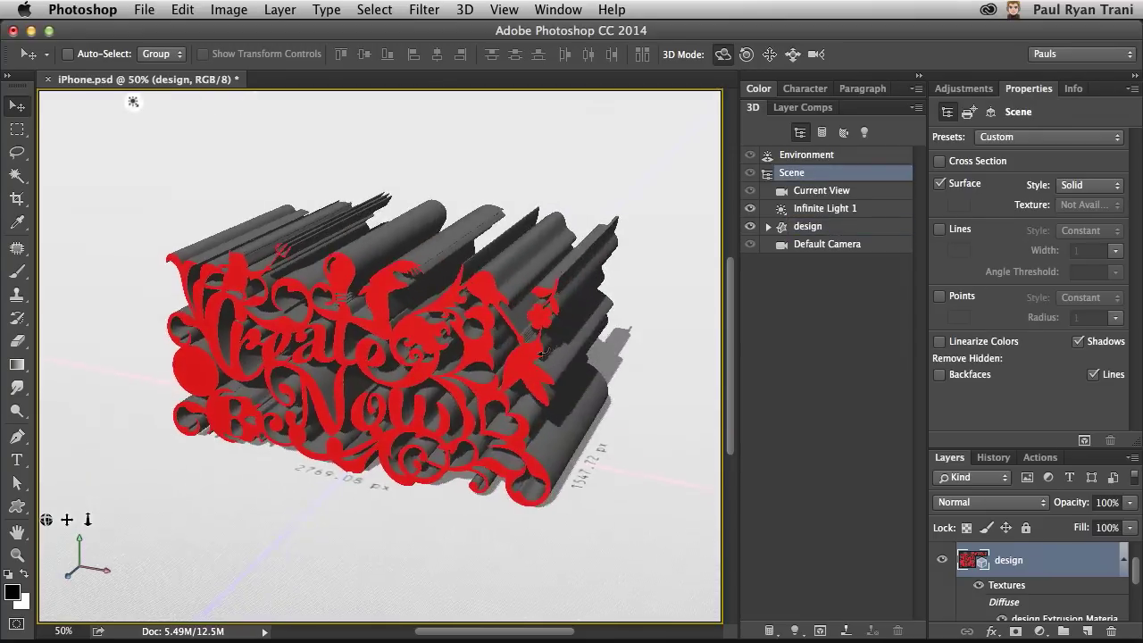
left_click(568, 348)
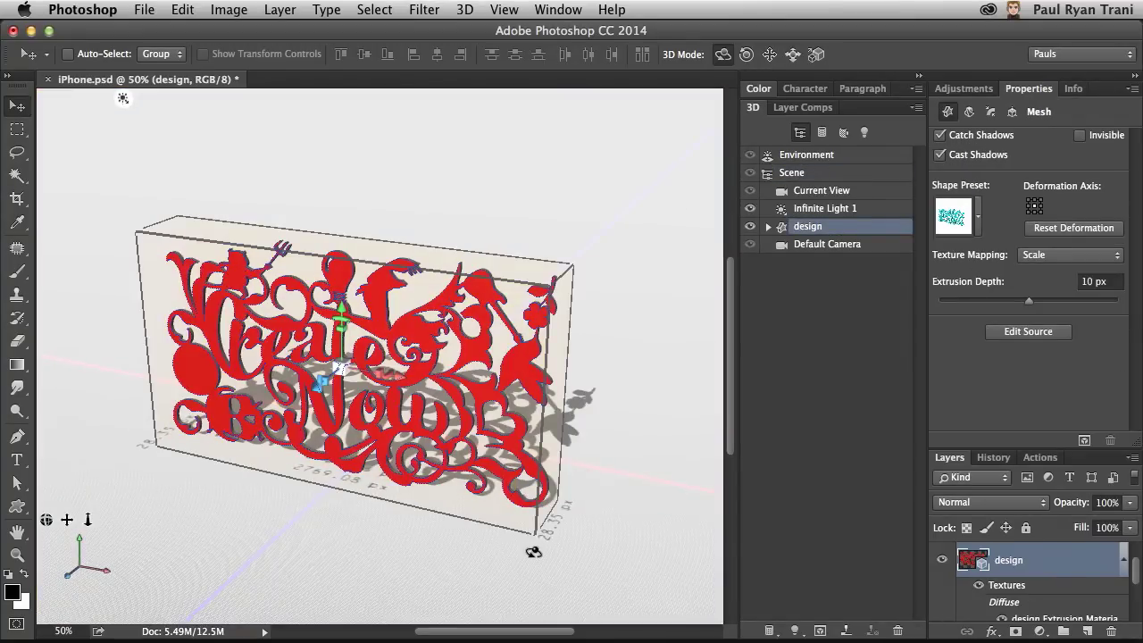
key("super+h")
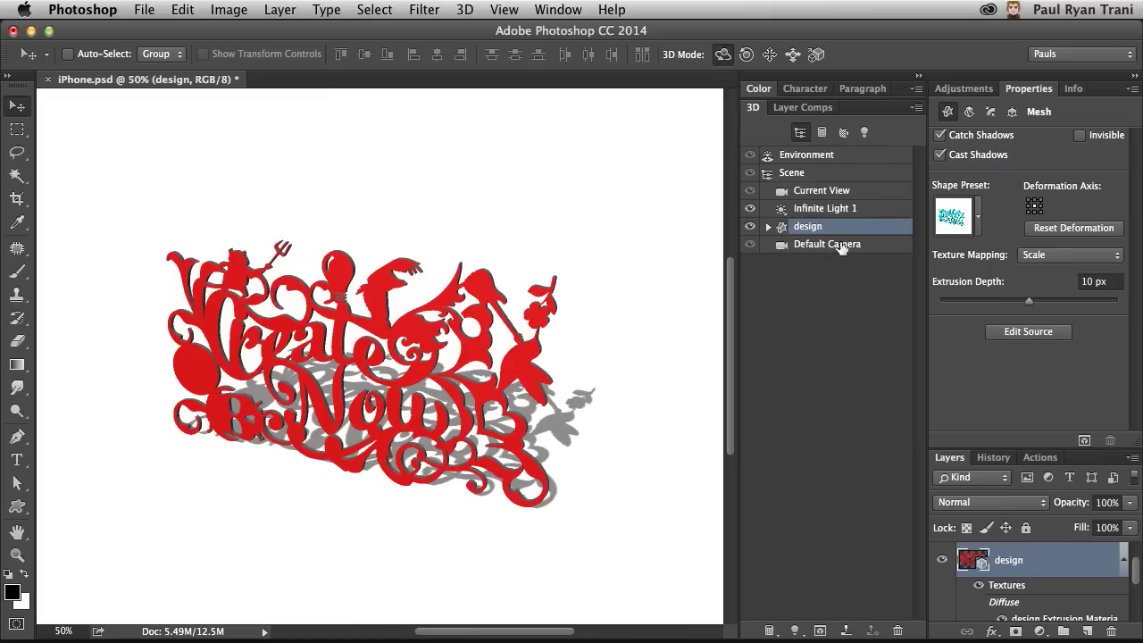
Step: Rotate the design mesh 90° on X and move it to the ground plane
left_click(1012, 112)
left_click(1028, 195)
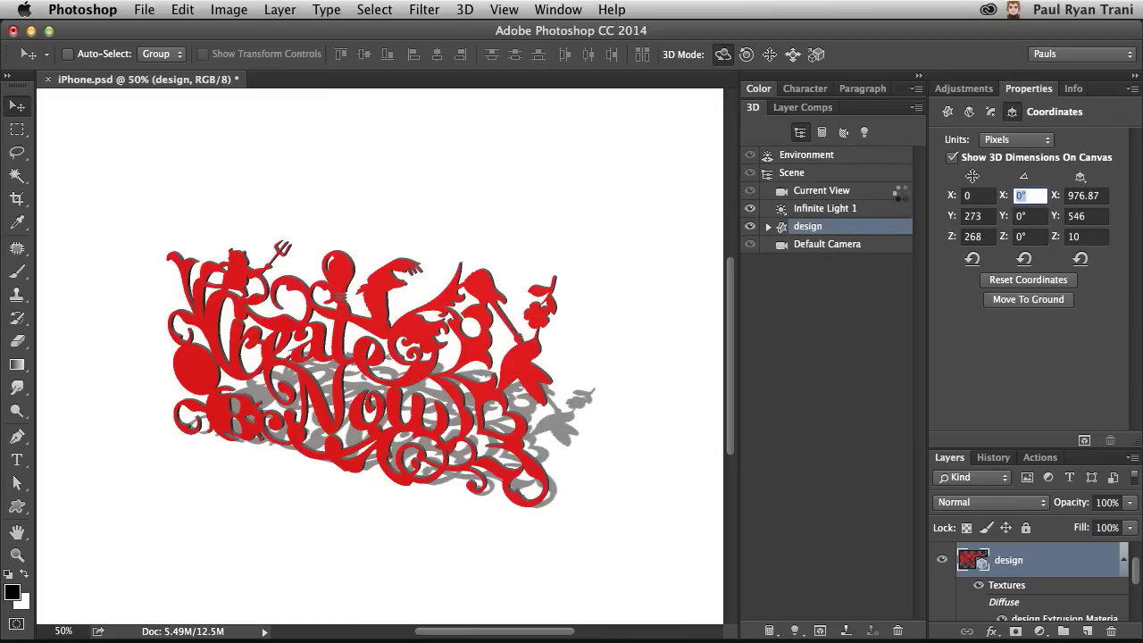
type("90")
key("Return")
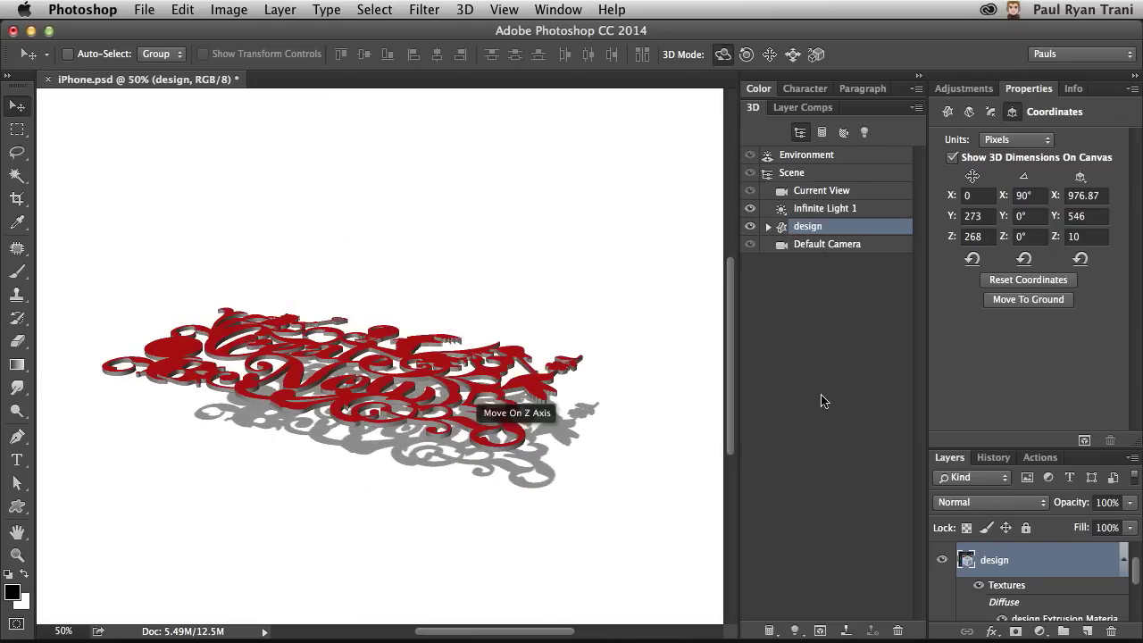
left_click(1028, 304)
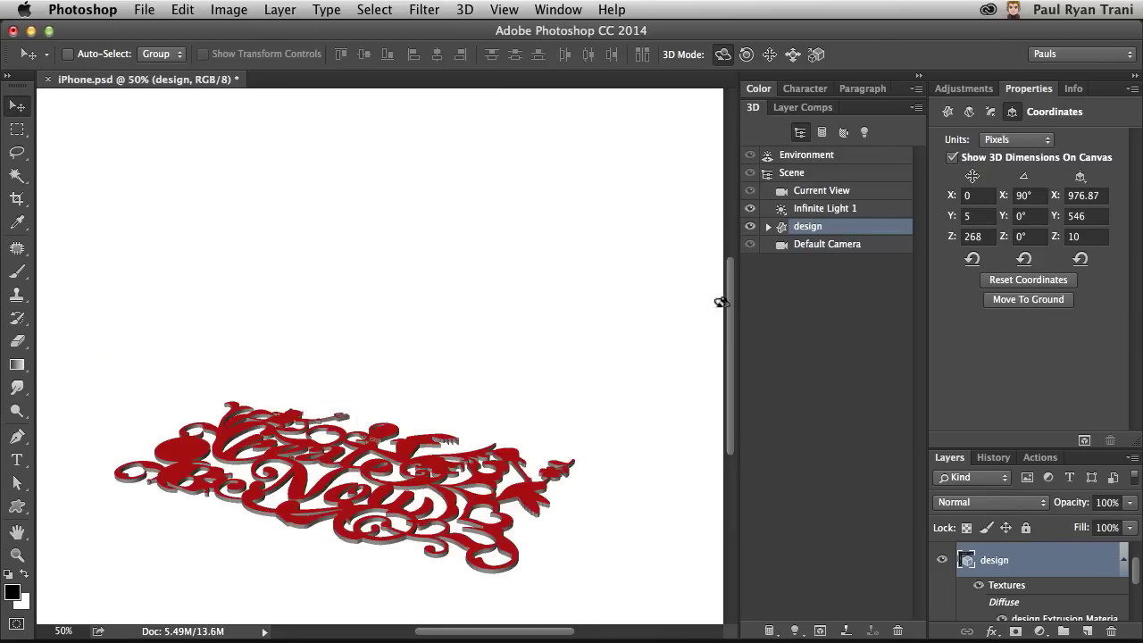
Step: Select the whole Scene in the 3D panel tree
scroll(729, 306, "down", 1)
left_click(774, 231)
left_click(793, 175)
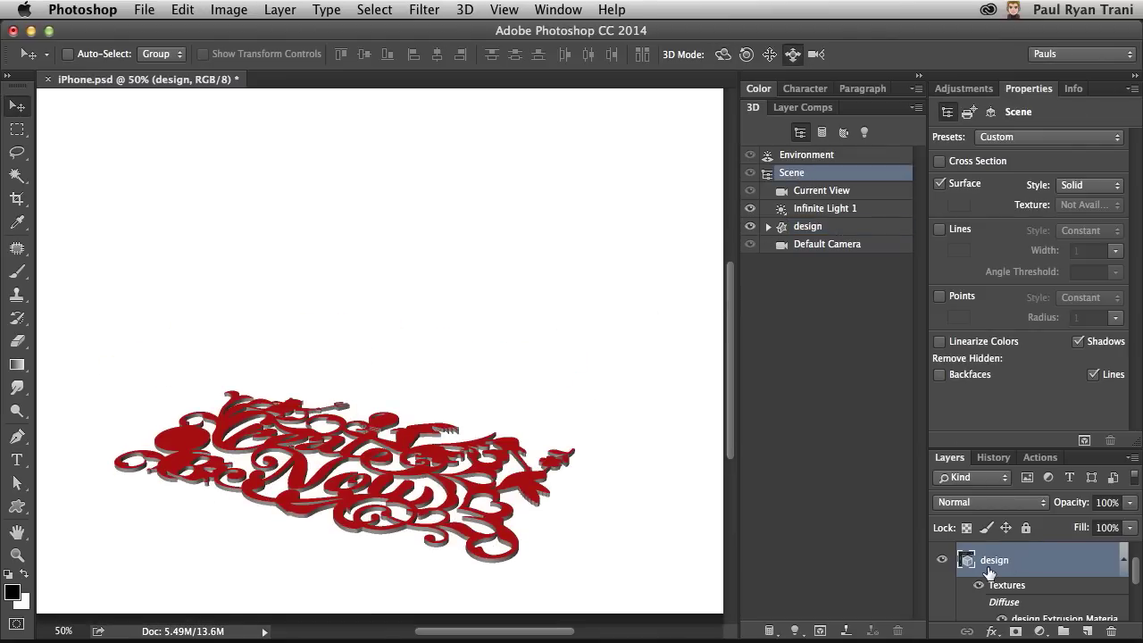
scroll(987, 576, "up", 1)
Step: Hide the design layer, then show and select the case layer
left_click(942, 595)
left_click(942, 561)
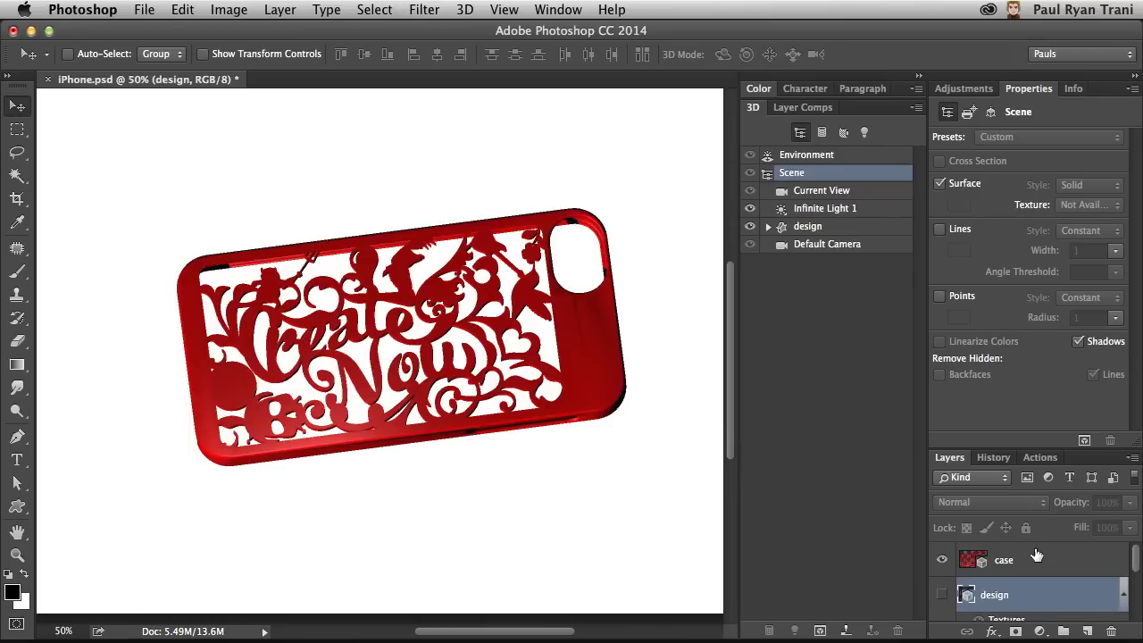
left_click(1003, 559)
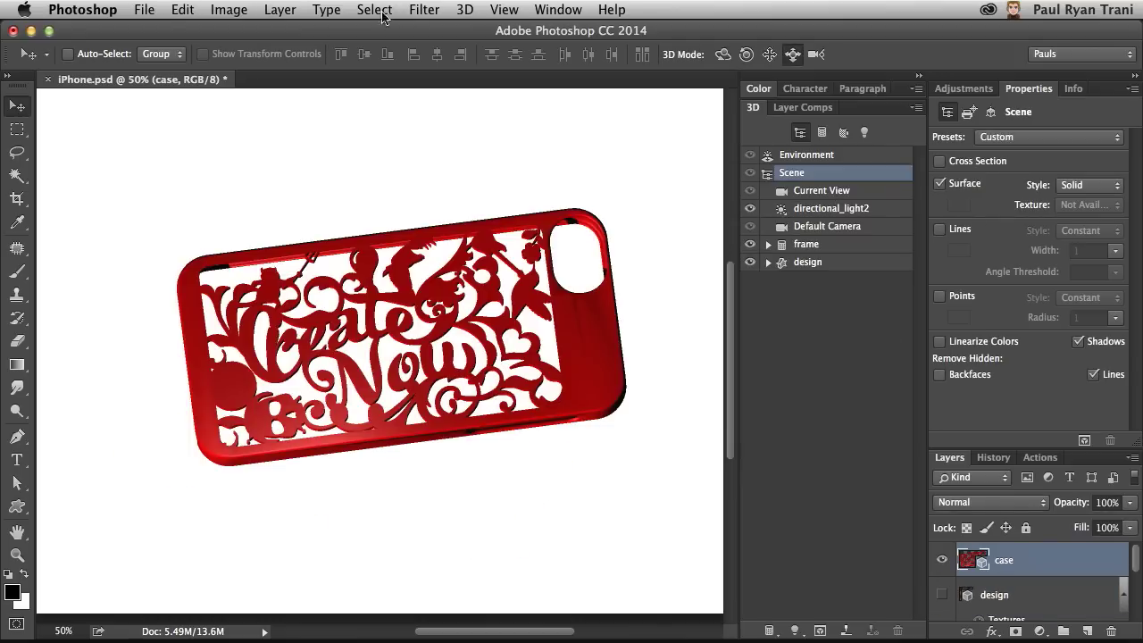
Step: Turn on View > Show > 3D Ground Plane
left_click(497, 10)
mouse_move(559, 302)
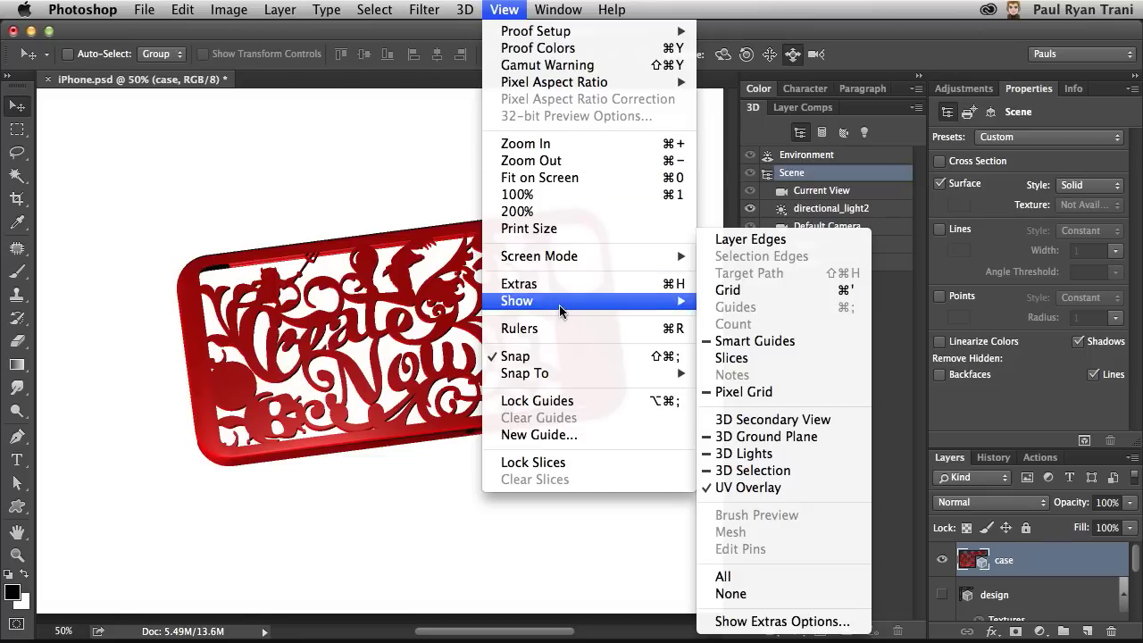
left_click(815, 438)
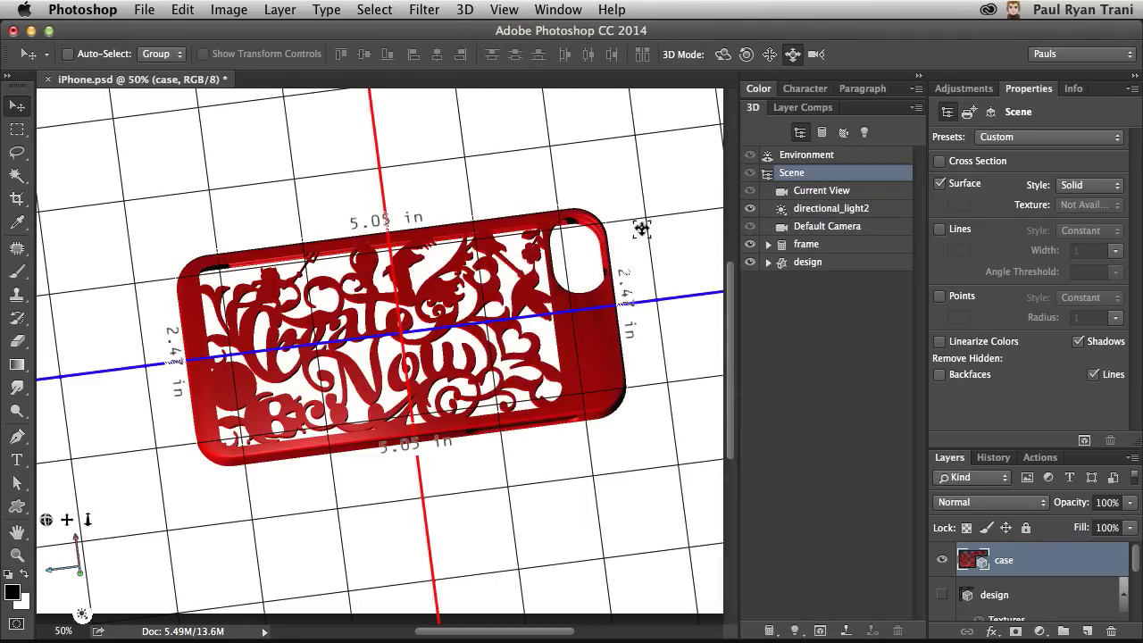
Step: Rotate the case in the scene to X 90°, Y 77.2°, Z −173.8°
left_click(990, 113)
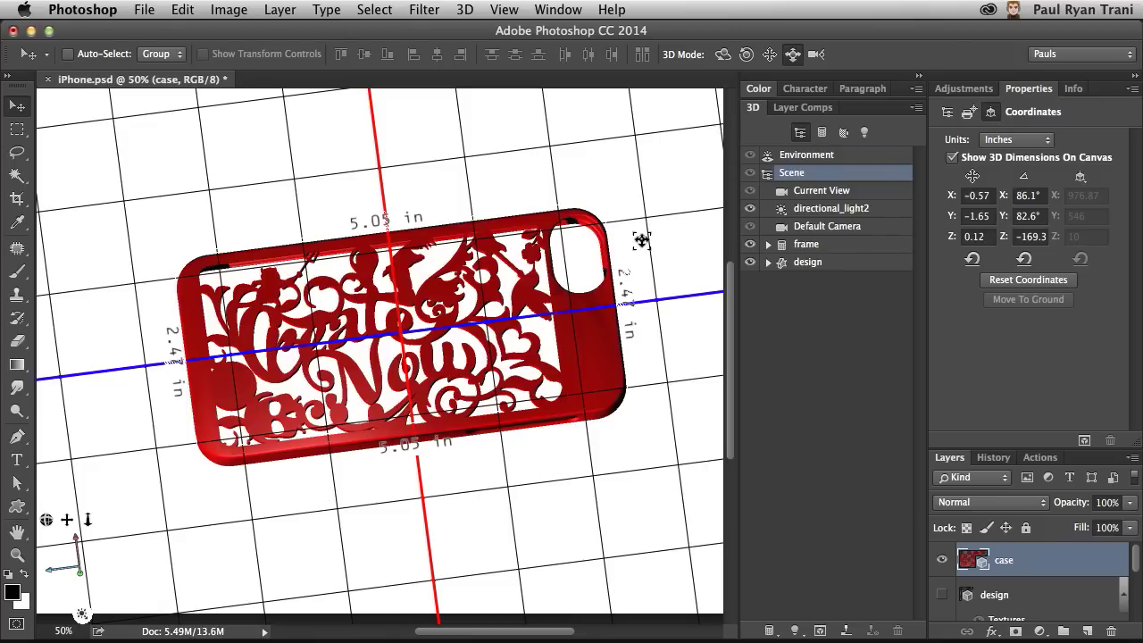
left_click_drag(491, 198, 694, 64)
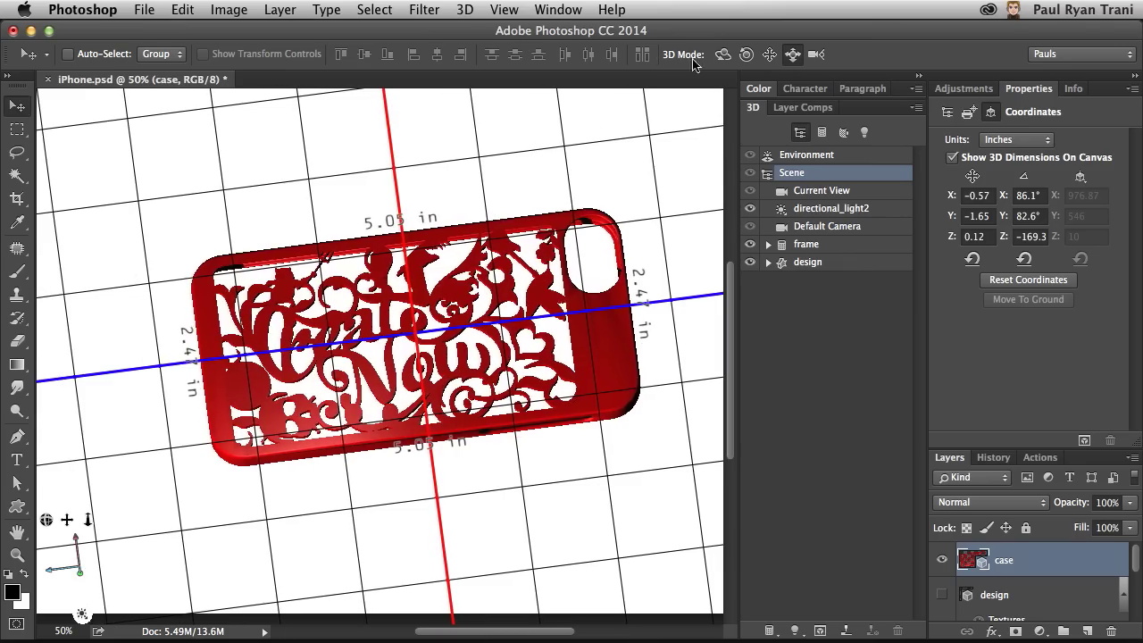
left_click_drag(502, 194, 536, 200)
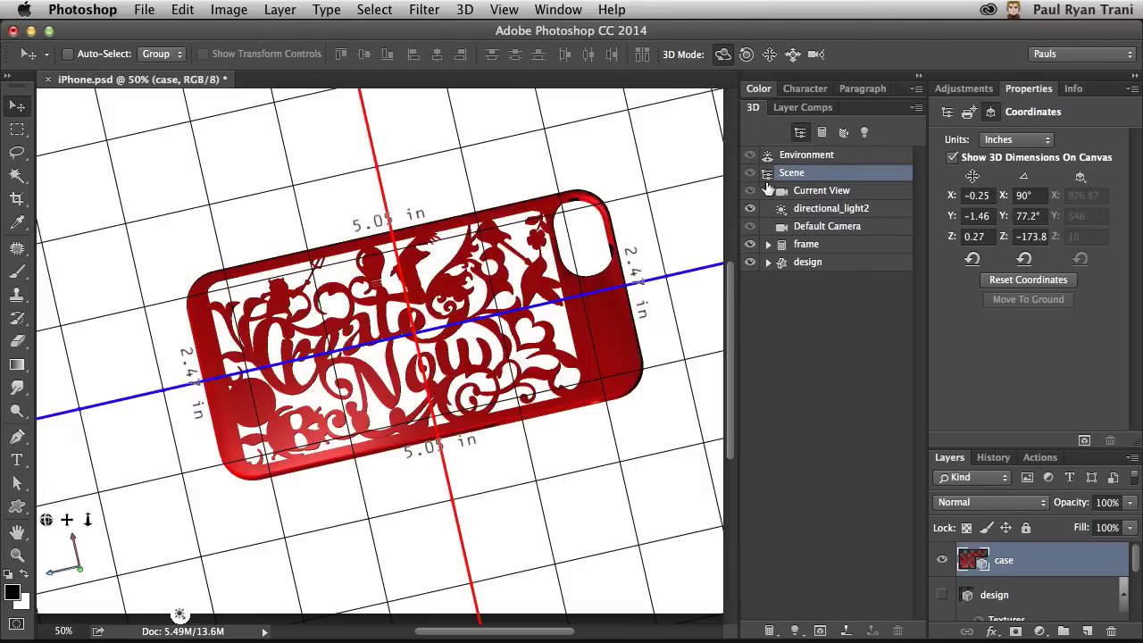
Step: In the case's 3D Print Settings, keep MakerBot Replicator 5th Generation as the local printer
left_click(967, 113)
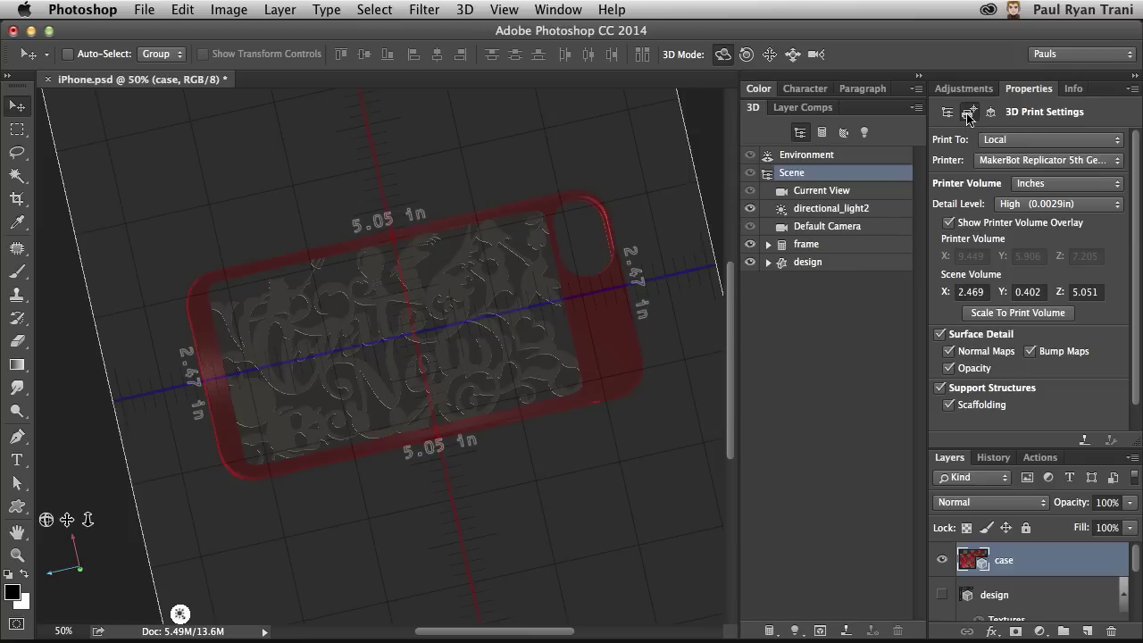
double_click(1087, 459)
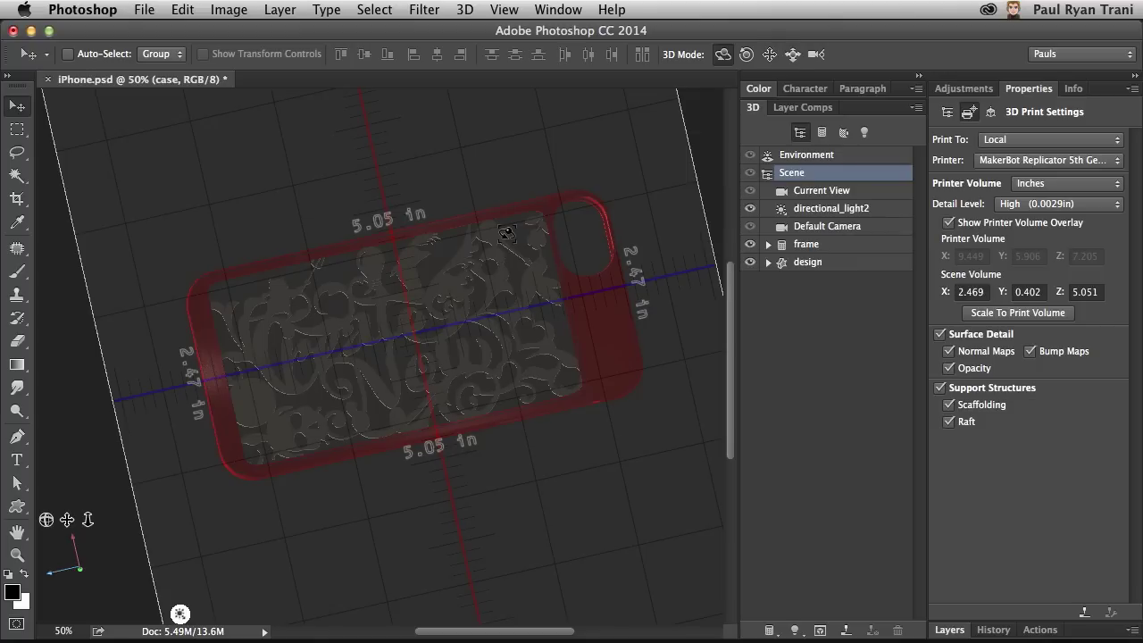
left_click(1017, 161)
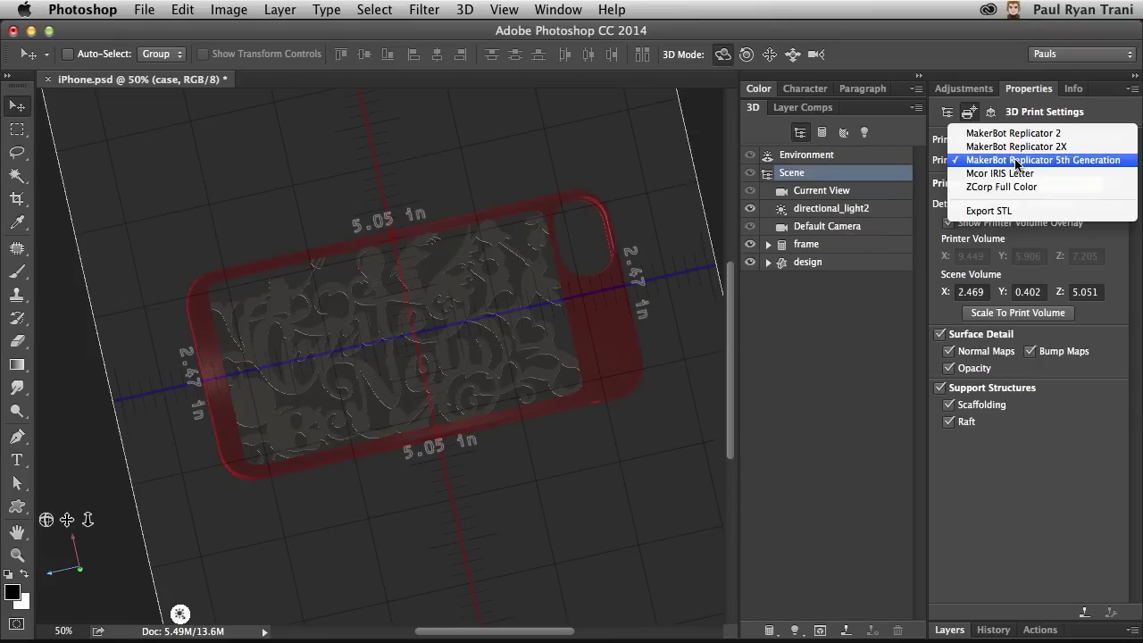
left_click(1017, 160)
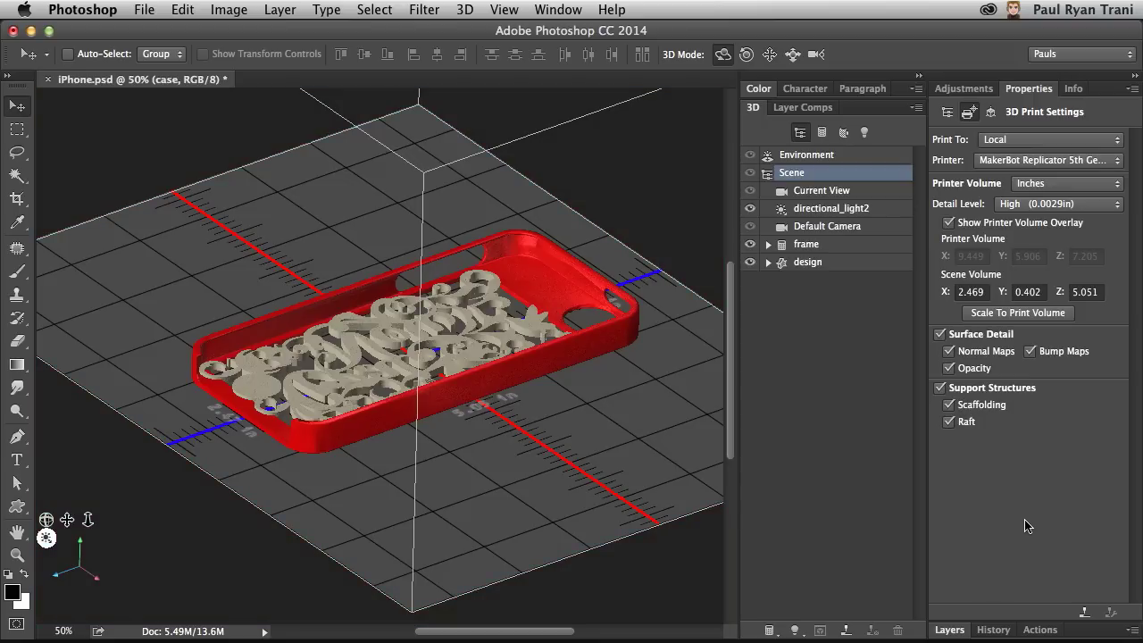
Step: Start the print to preview the case with raft and supports, estimated at 1h 19m
left_click(1084, 614)
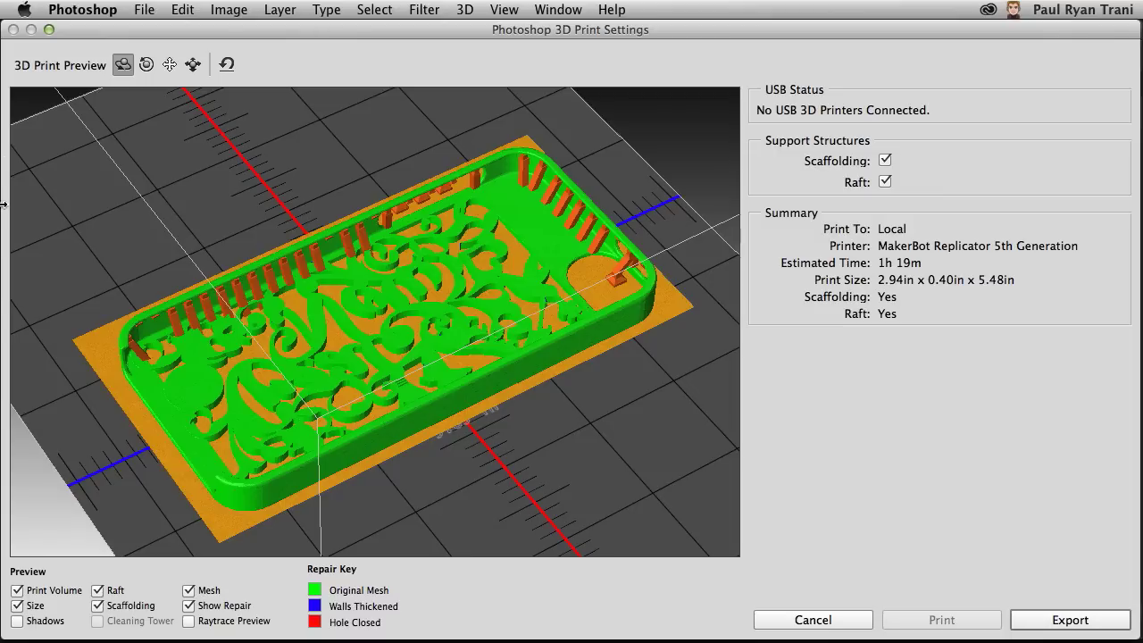
mouse_move(299, 371)
left_mouse_down()
mouse_move(304, 339)
mouse_move(318, 387)
mouse_move(294, 378)
mouse_move(295, 363)
mouse_move(292, 384)
left_mouse_up()
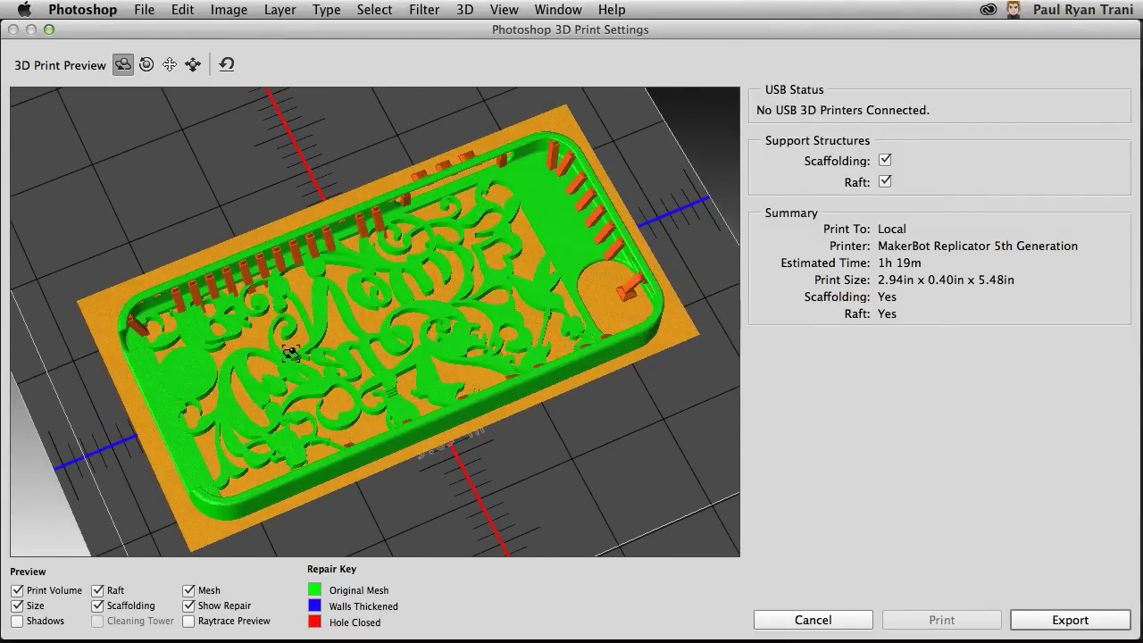
left_click(188, 621)
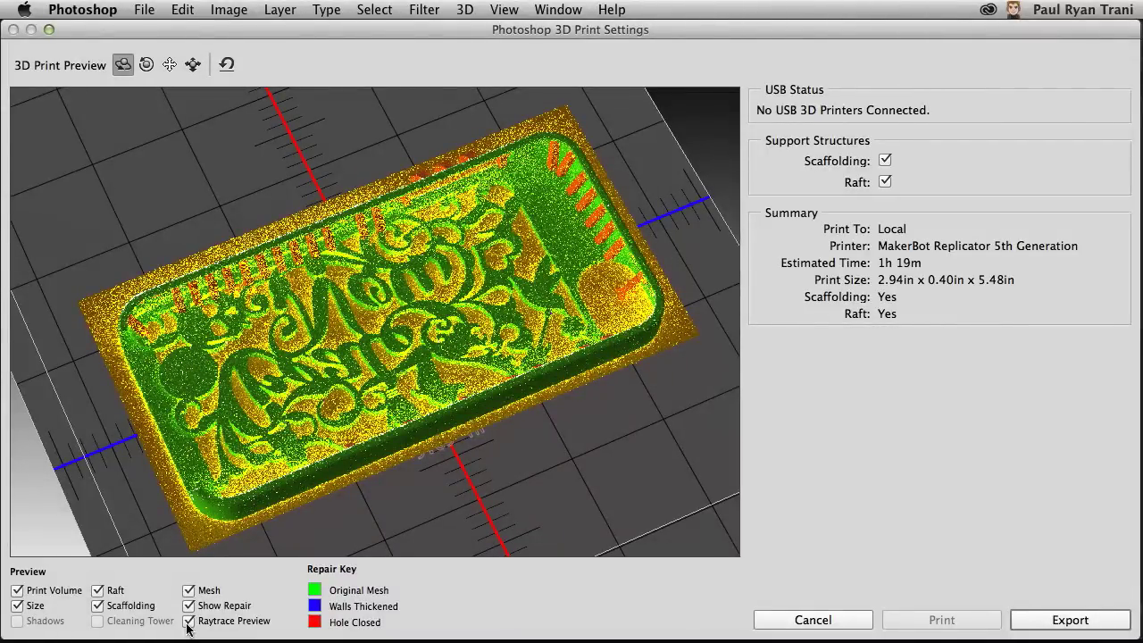
left_click(189, 621)
left_click_drag(190, 410, 113, 349)
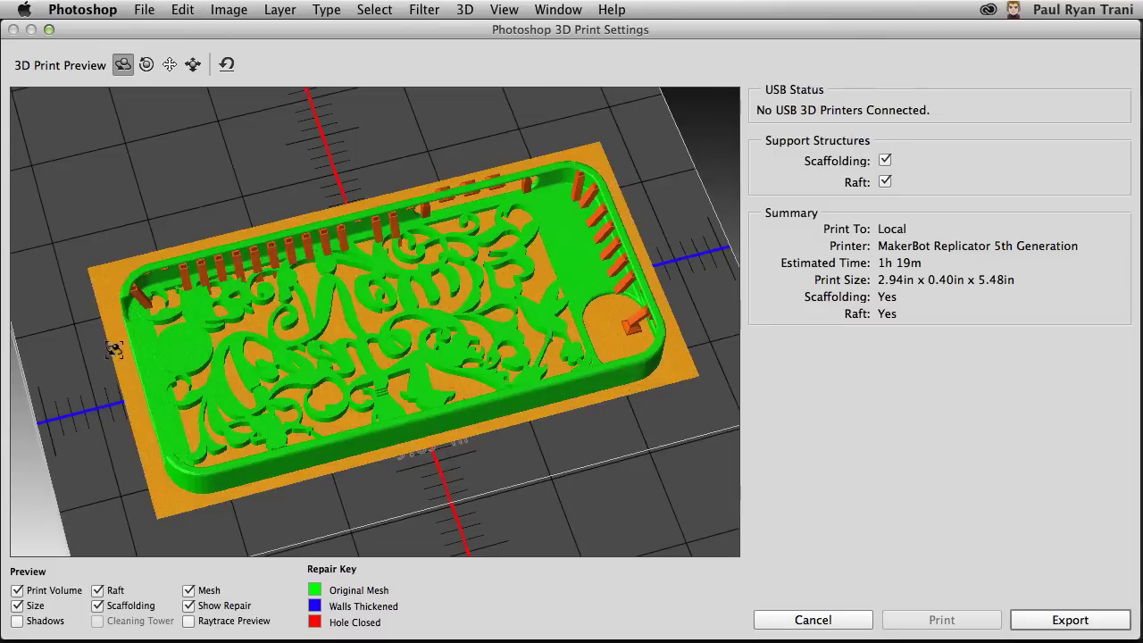
left_click(99, 591)
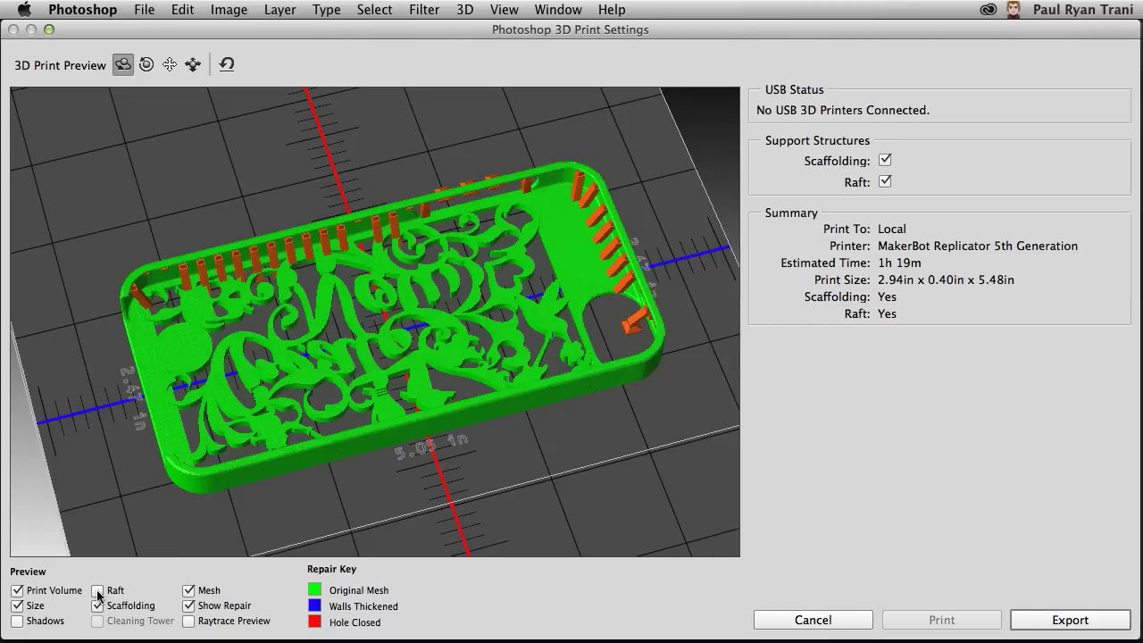
left_click(98, 591)
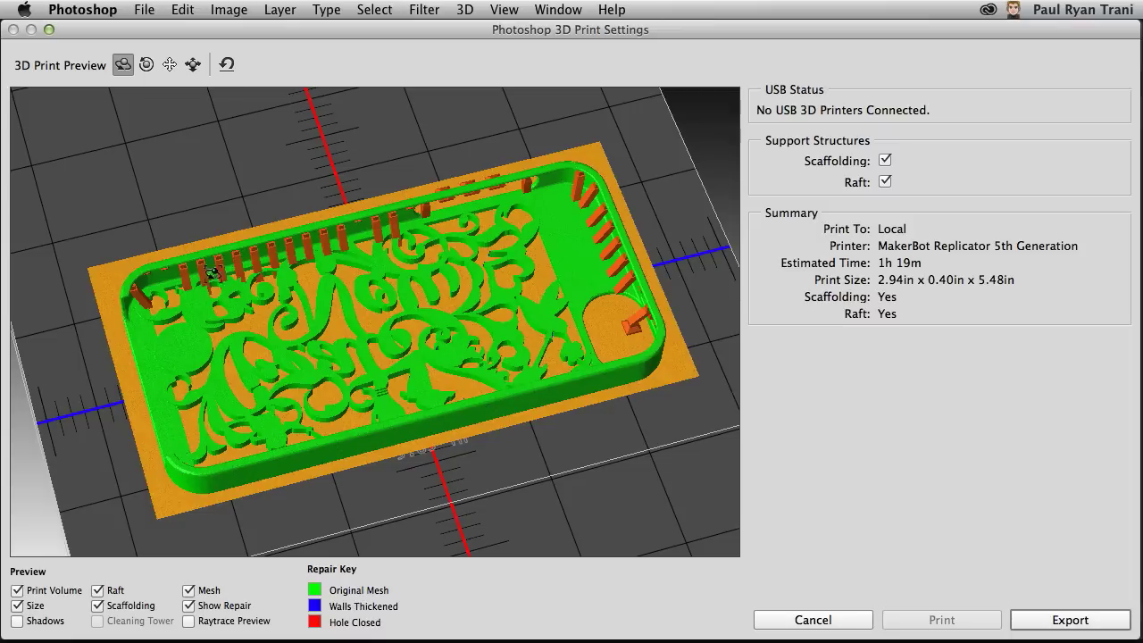
Step: Orbit the print preview and slide the camera closer to the case
left_click_drag(98, 283, 197, 90)
left_click(191, 63)
left_click_drag(273, 335, 293, 429)
left_click(122, 63)
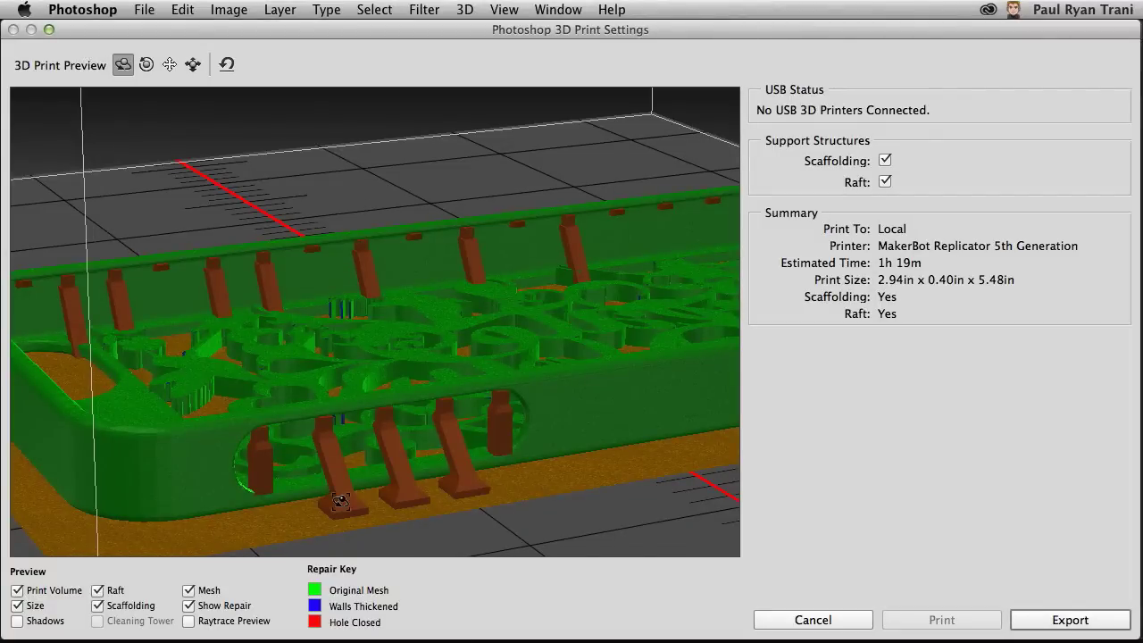
Step: Toggle the scaffolding supports off and on to compare the preview
left_click(97, 607)
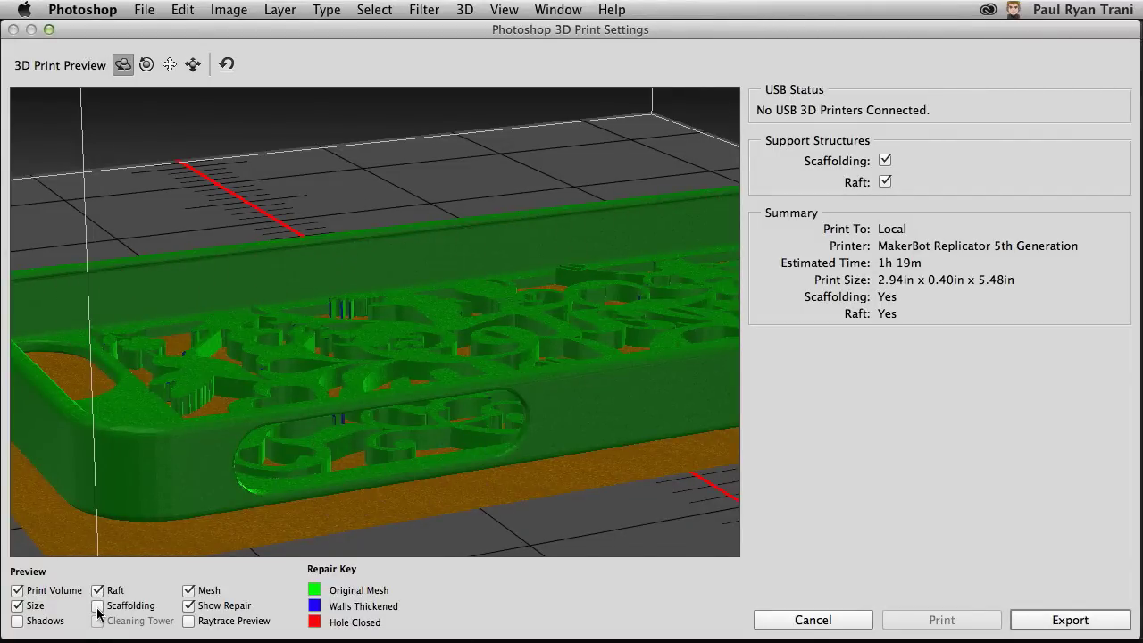
left_click(97, 606)
left_click(98, 606)
left_click(97, 607)
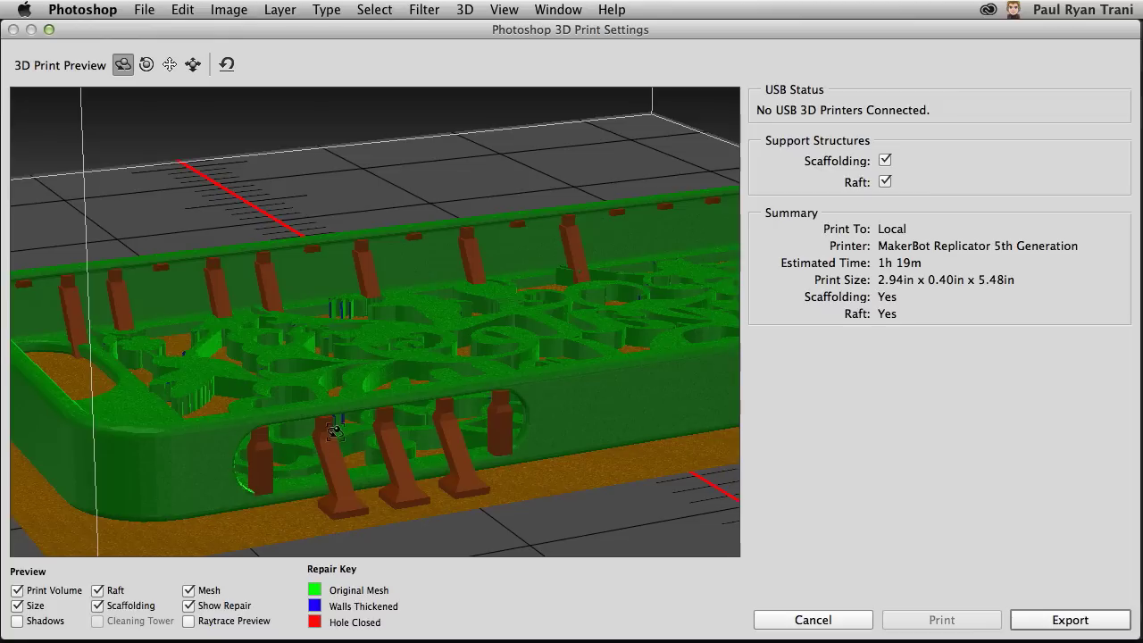
Step: Orbit the preview from low side and top views to inspect the scrollwork and supports
left_click_drag(254, 427, 228, 327)
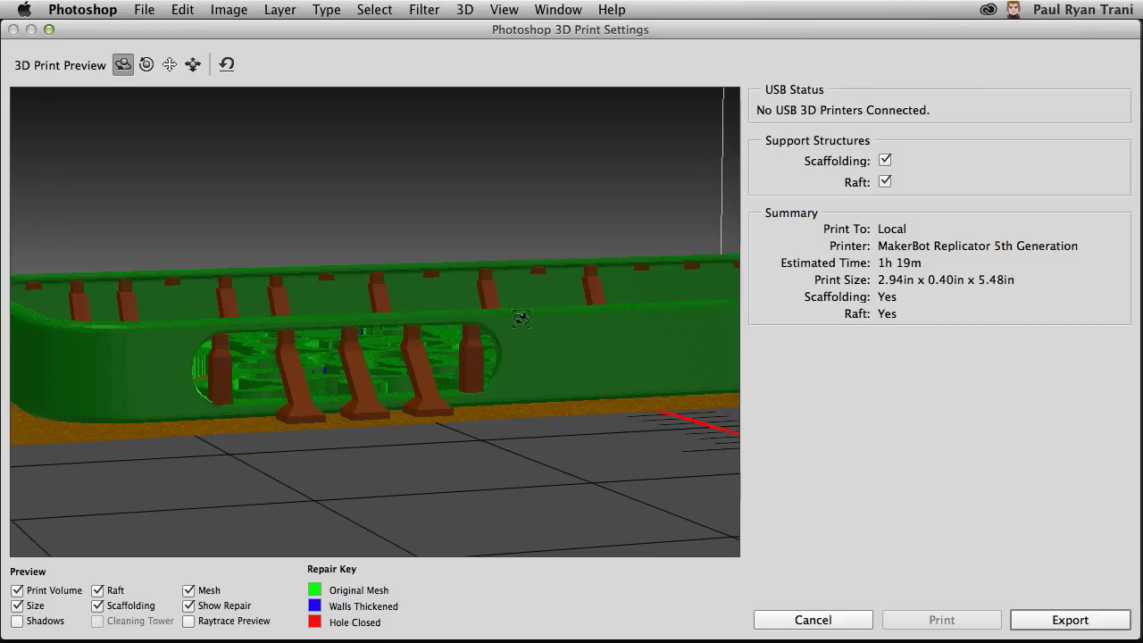
left_click_drag(438, 277, 439, 283)
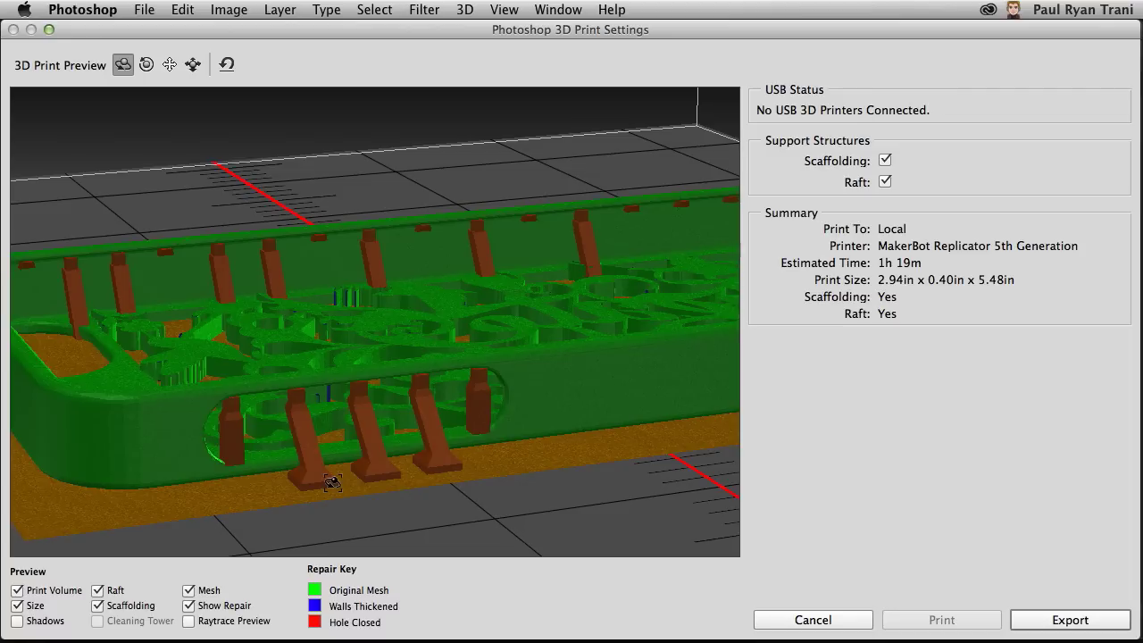
left_click_drag(361, 371, 354, 407)
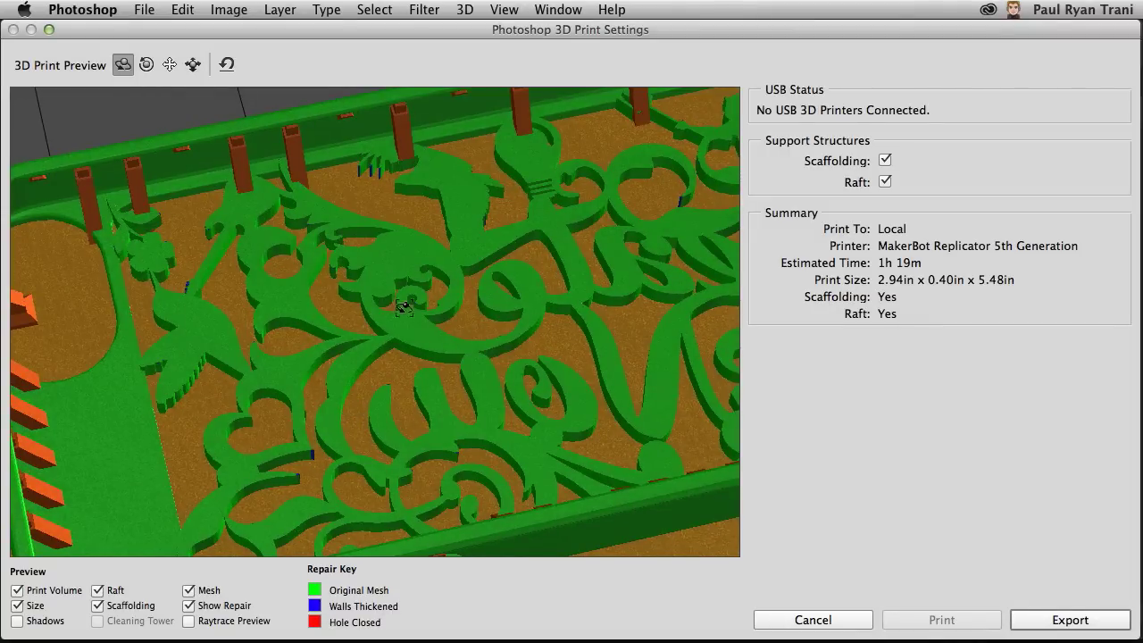
left_click_drag(404, 306, 579, 344)
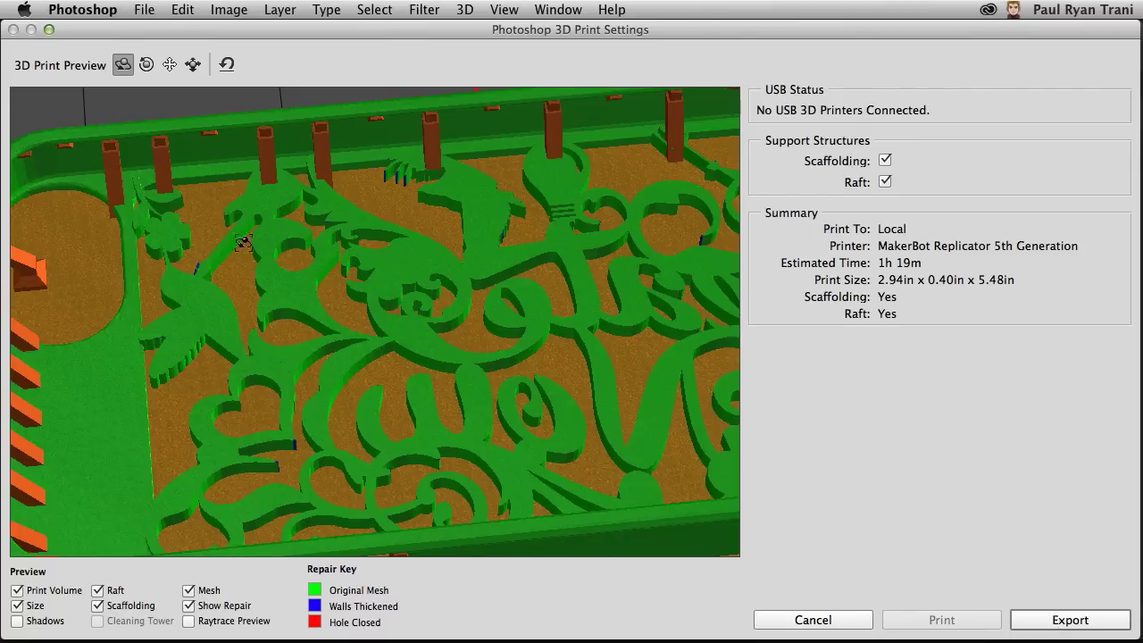
Step: Cancel the print preview and set Print To to Sculpteo
left_click(813, 619)
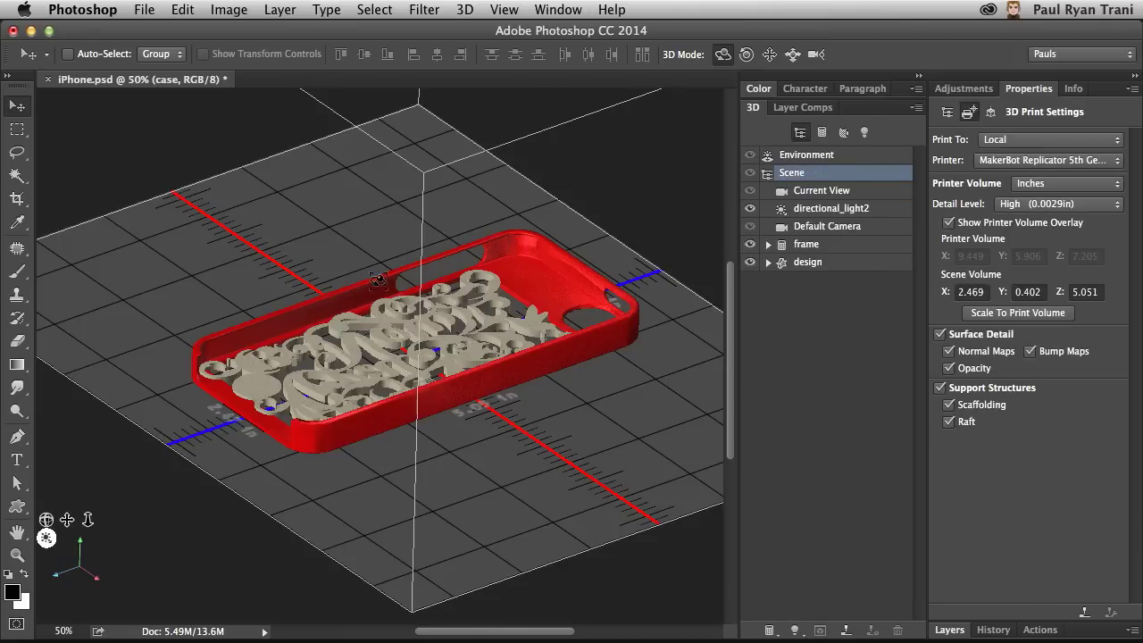
left_click(1043, 143)
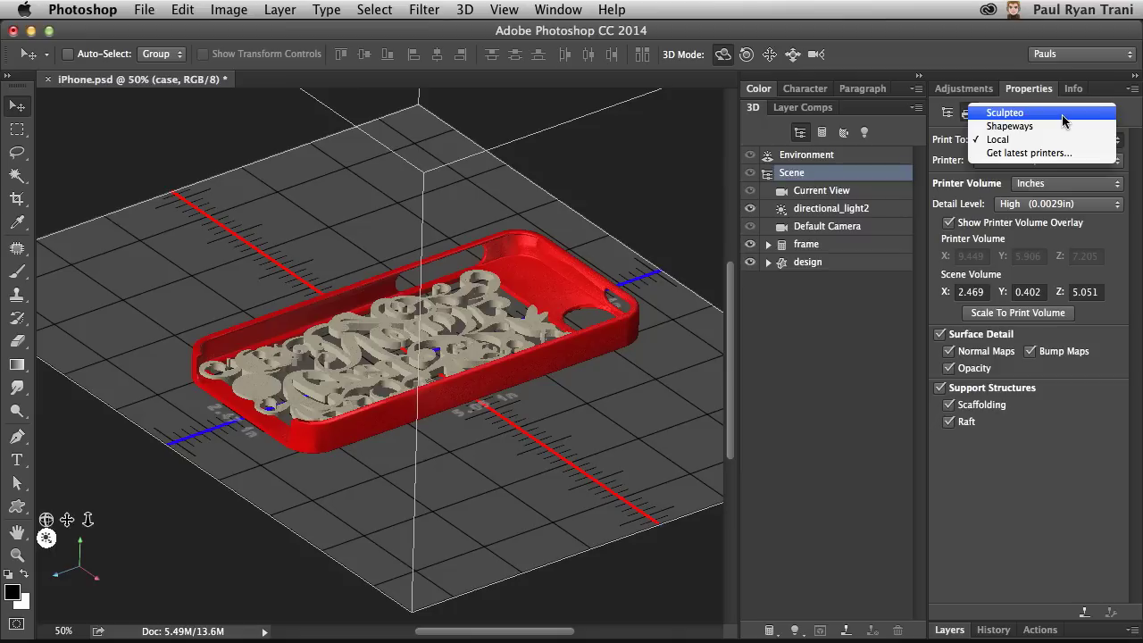
left_click(1061, 114)
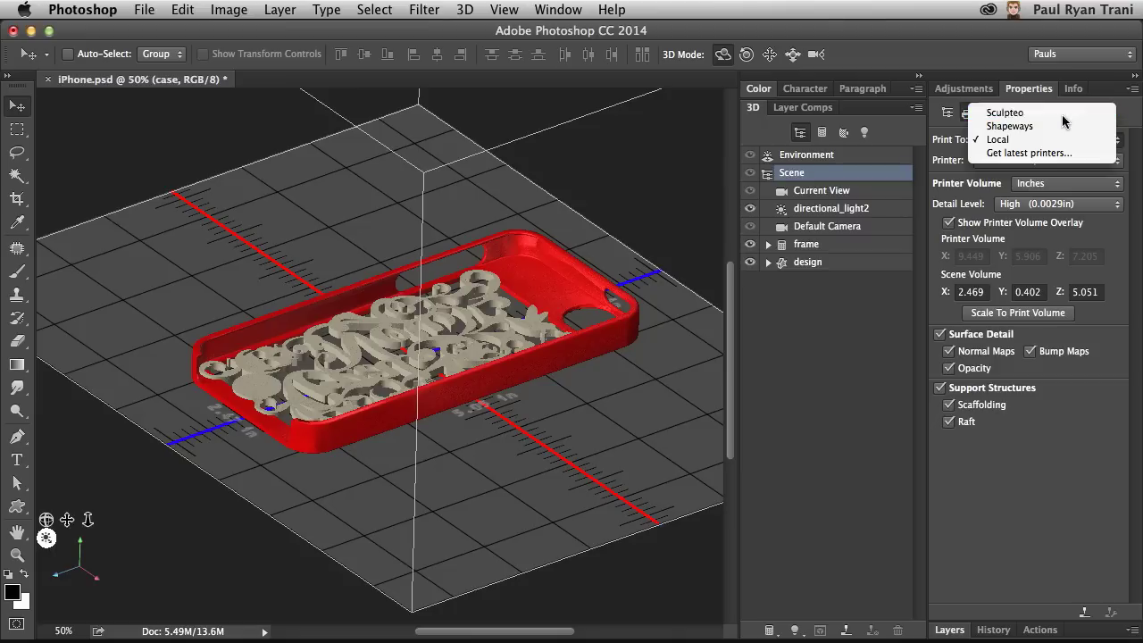
Step: Browse the Sculpteo material list in the Printer dropdown
left_click(1057, 162)
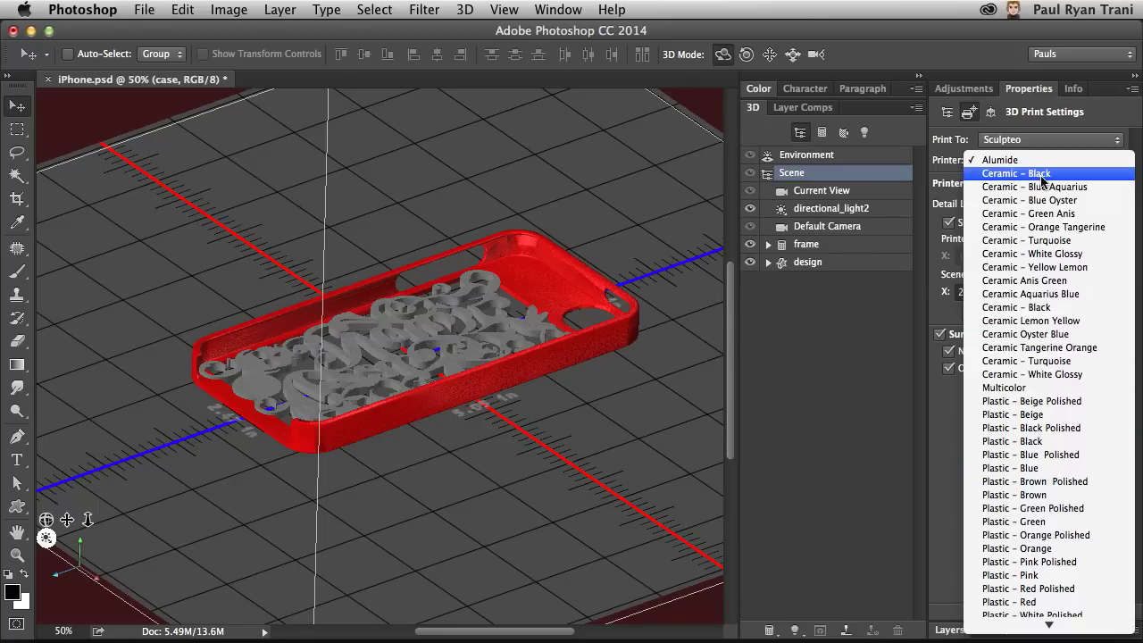
scroll(1043, 205, "down", 5)
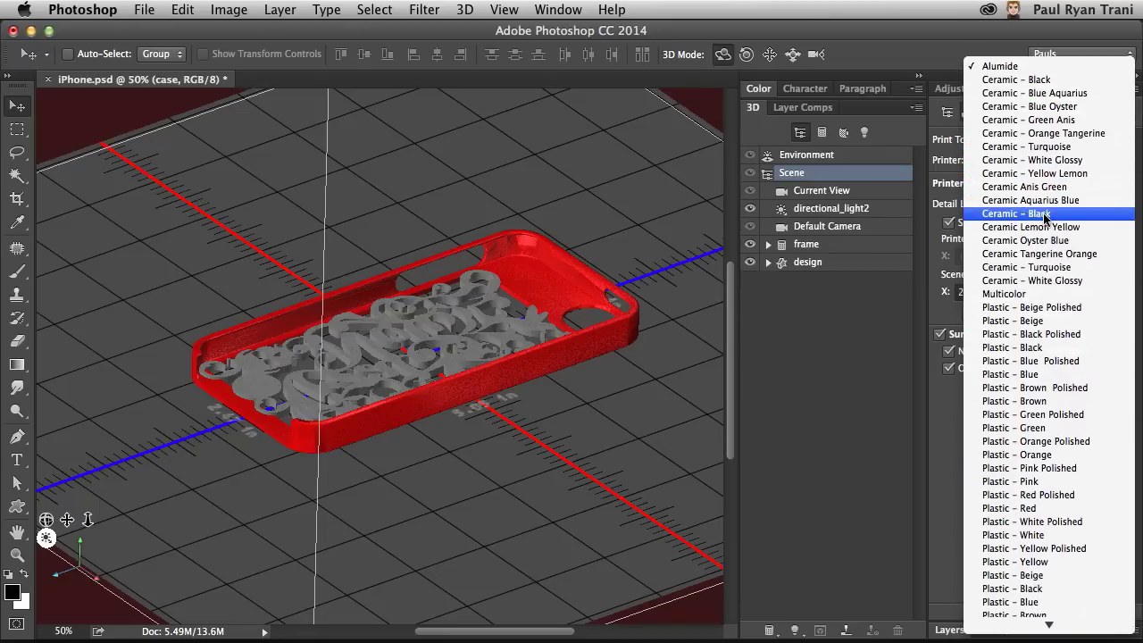
scroll(1045, 219, "down", 2)
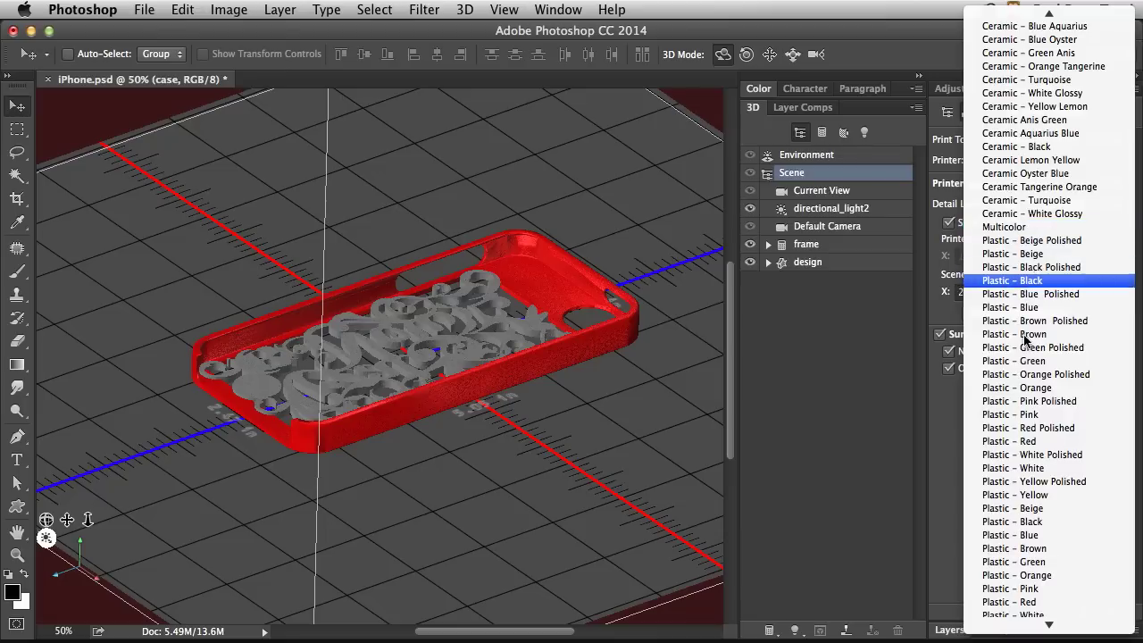
scroll(1040, 375, "down", 10)
scroll(1040, 420, "down", 5)
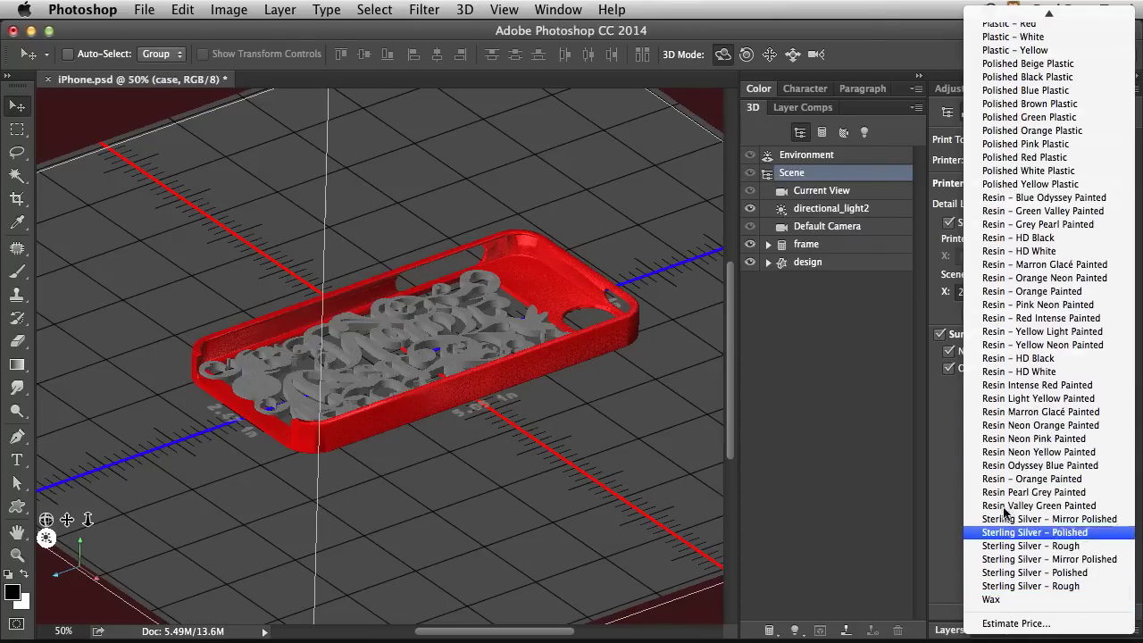
Step: Switch Print To to Shapeways and choose Plastic – Coral Red, Strong & Flexible
left_click(932, 434)
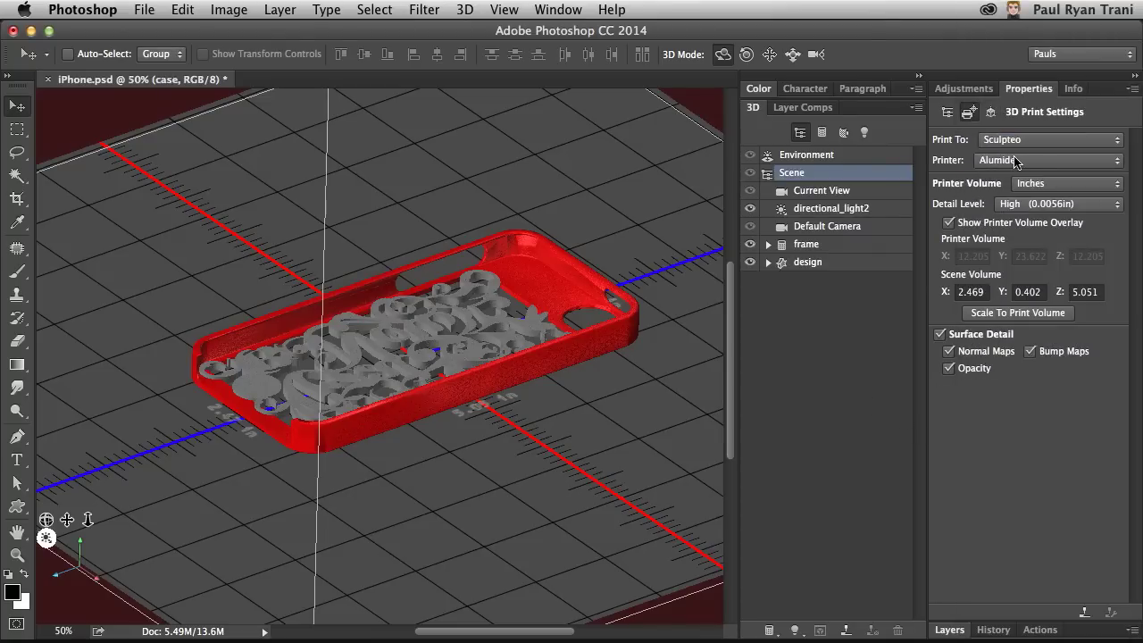
left_click(1020, 141)
left_click(1068, 157)
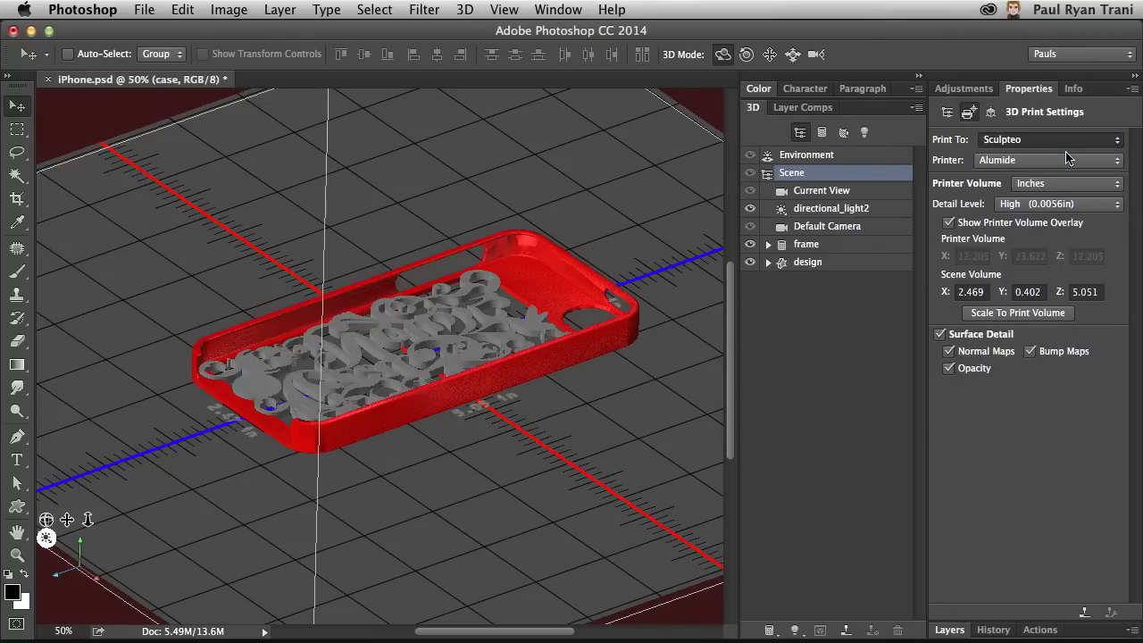
left_click(1025, 160)
scroll(1024, 172, "down", 3)
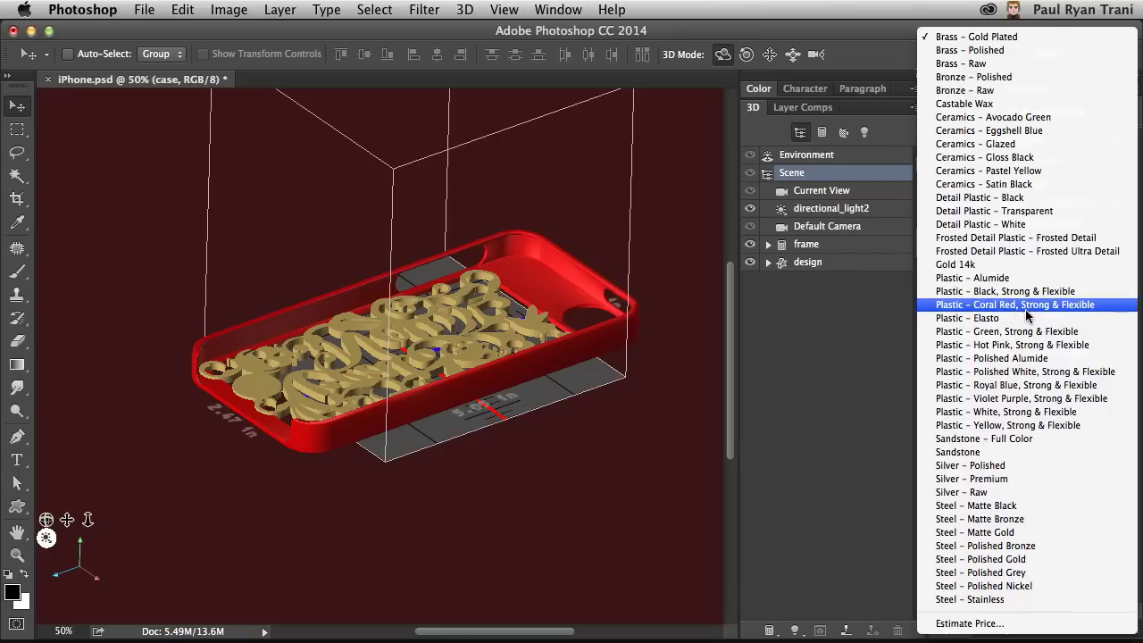
left_click(955, 305)
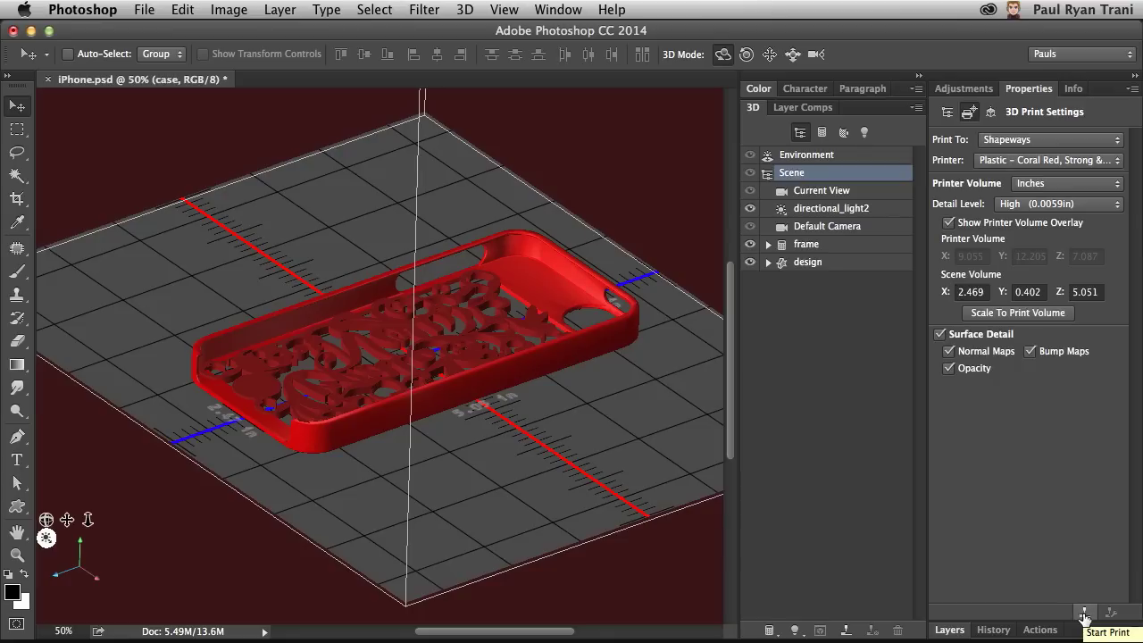
Step: Preview the Shapeways print at $21.44 USD and export the case as iPhone.stl
left_click(1084, 614)
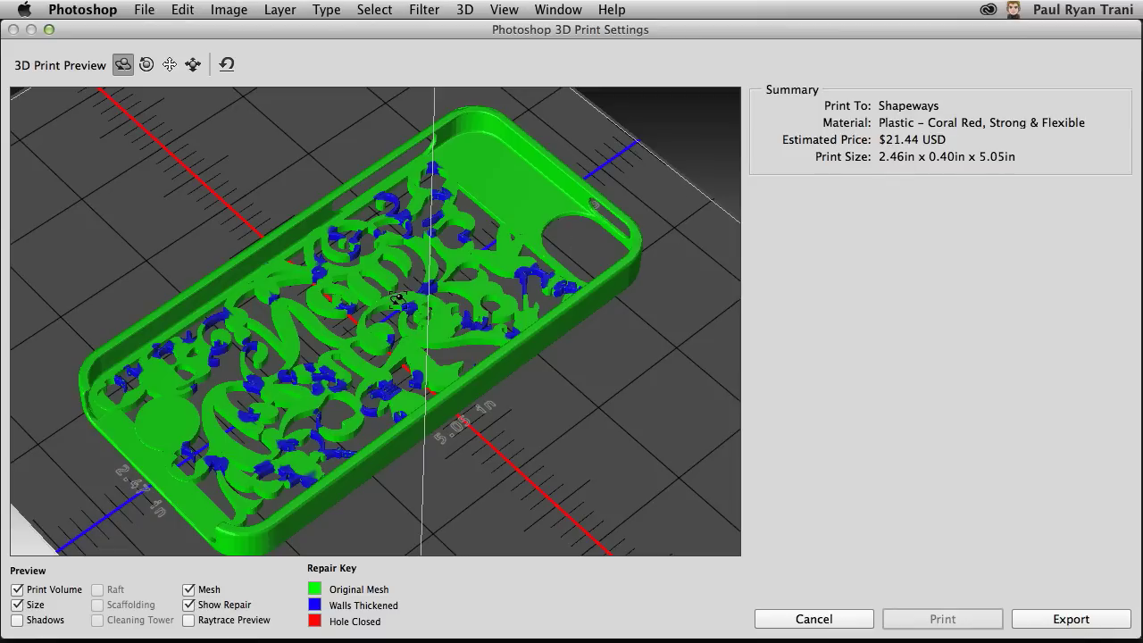
left_click_drag(249, 407, 229, 431)
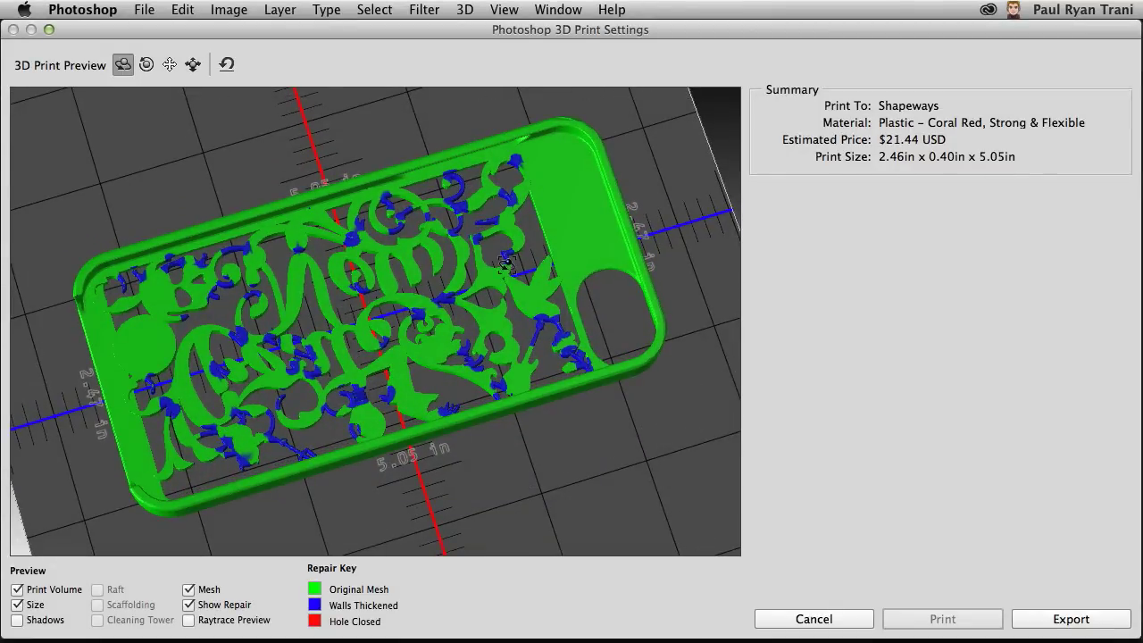
left_click(1068, 625)
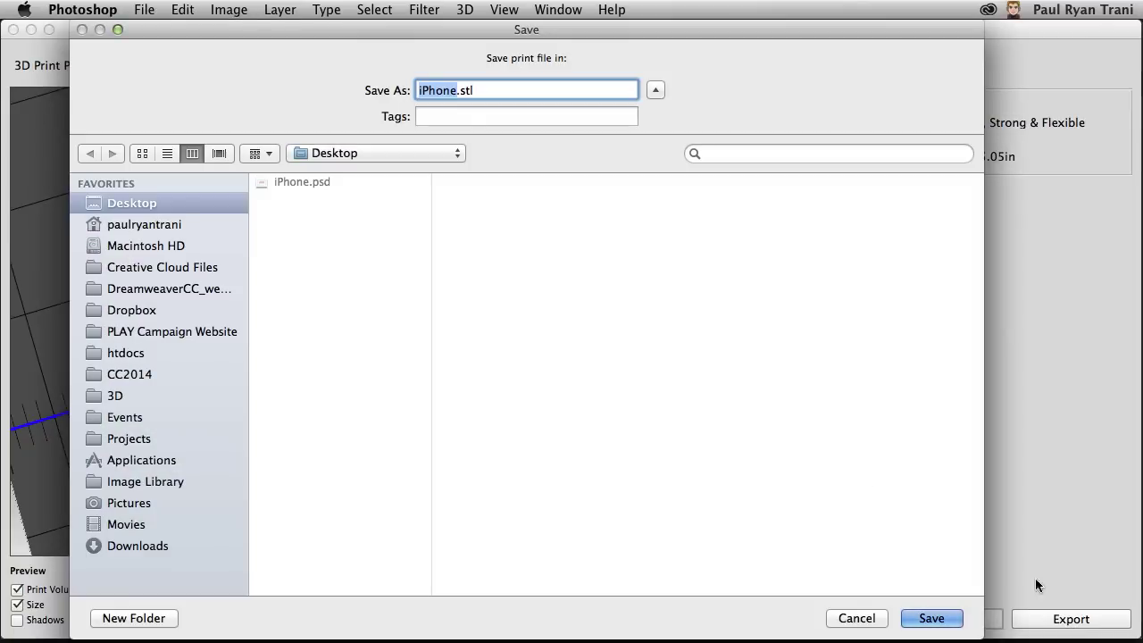
Step: Save iPhone.stl to the Desktop and accept going to the Shapeways upload page
left_click(933, 619)
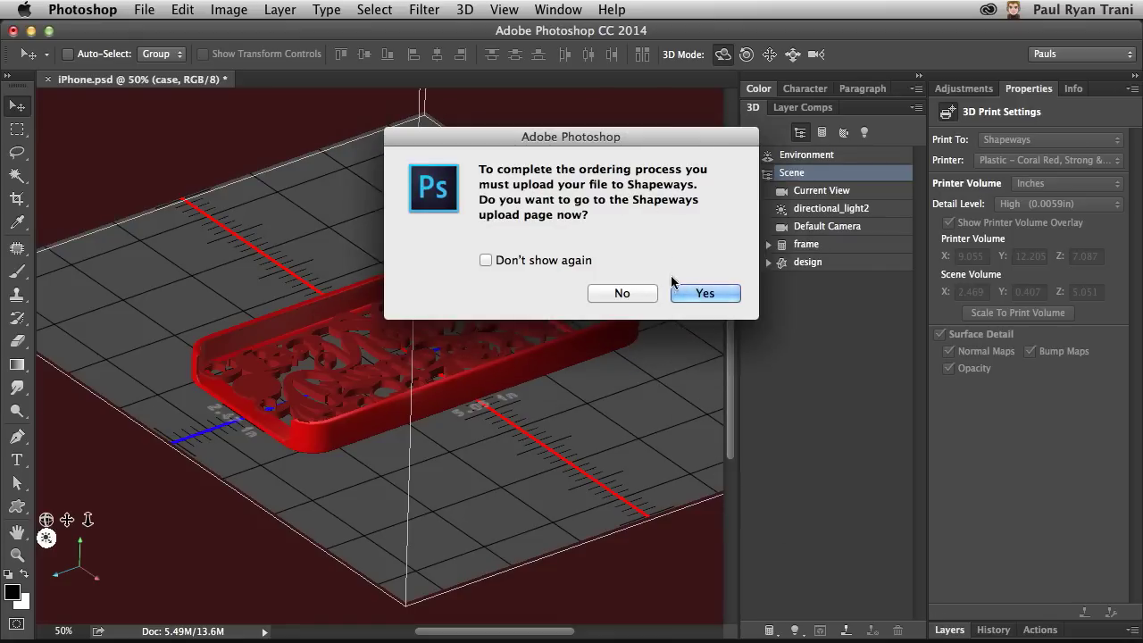
left_click(695, 291)
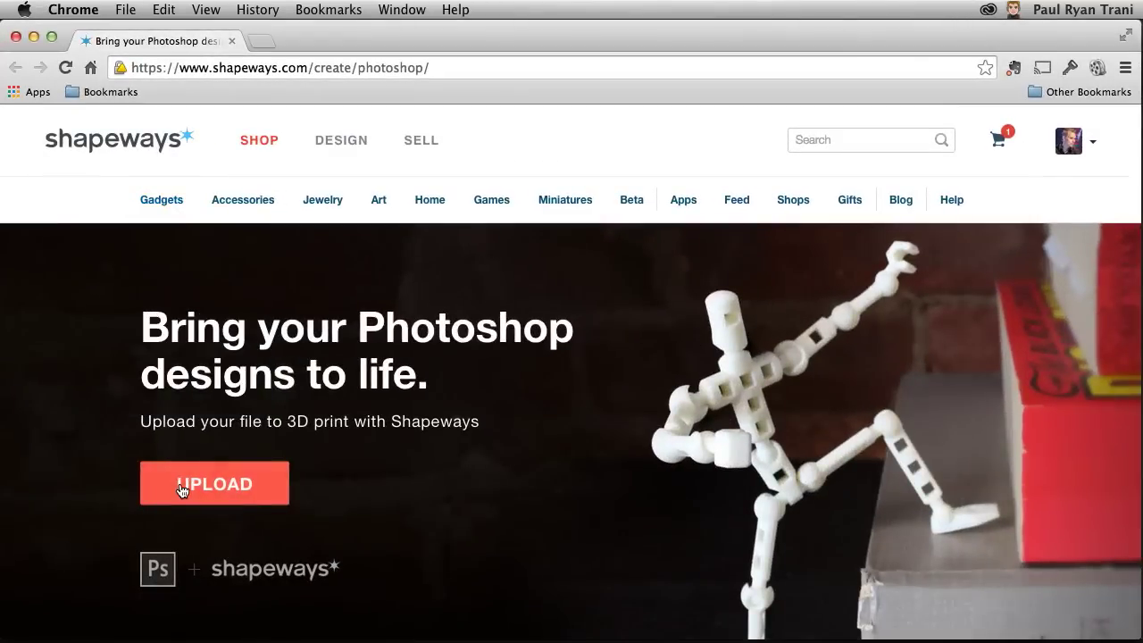
Step: Upload the zipped model iPhone.stl.zip to Shapeways
left_click(182, 488)
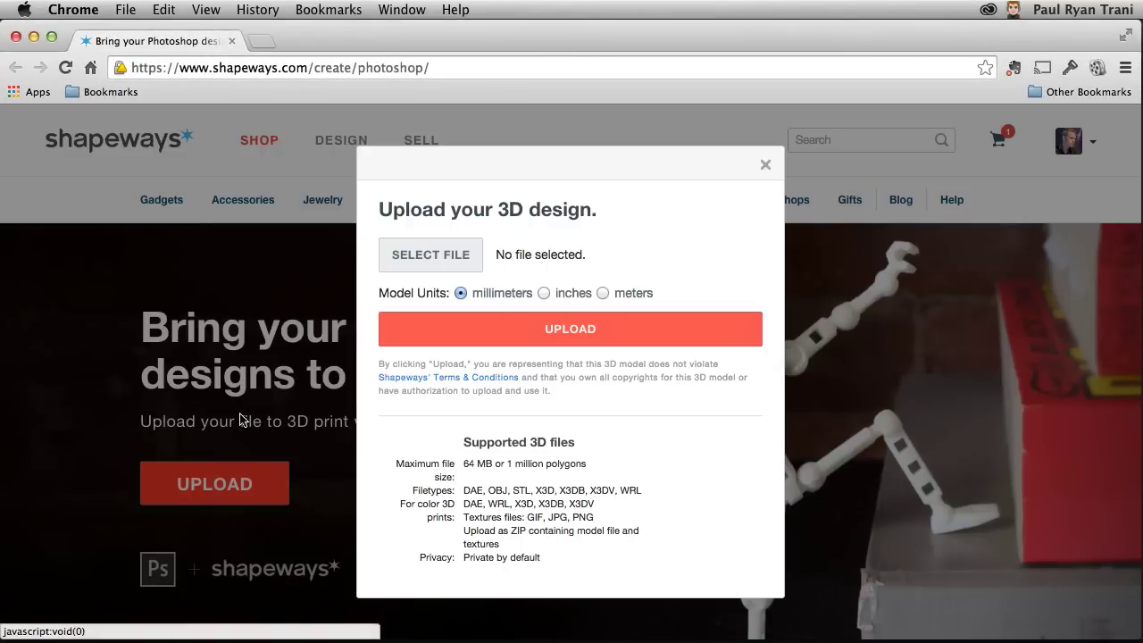
left_click(431, 255)
double_click(214, 168)
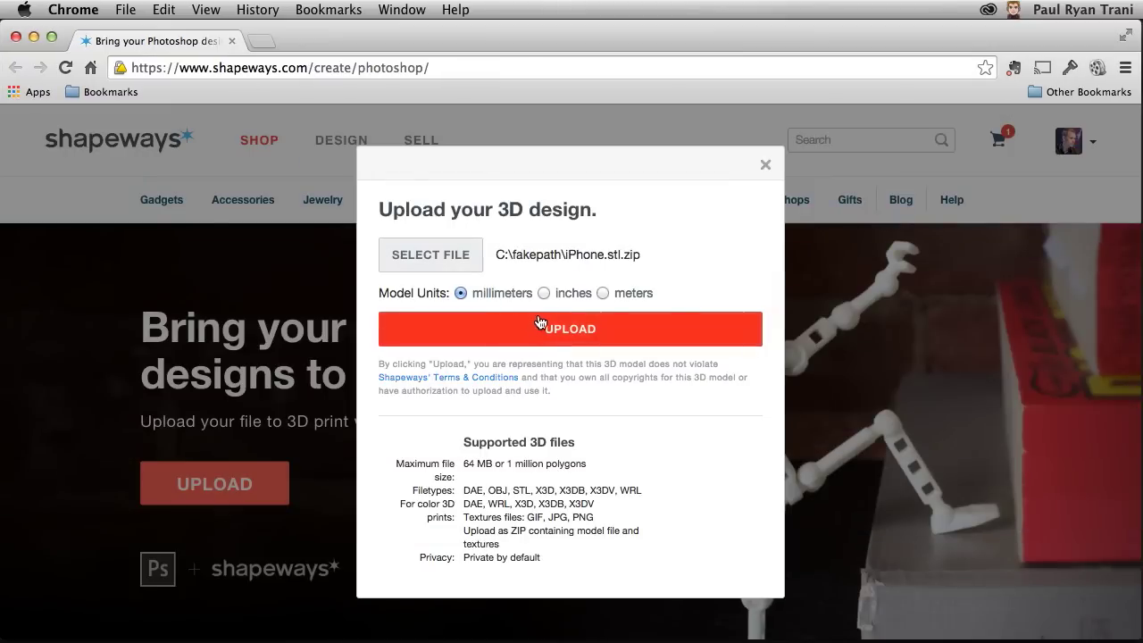
left_click(540, 324)
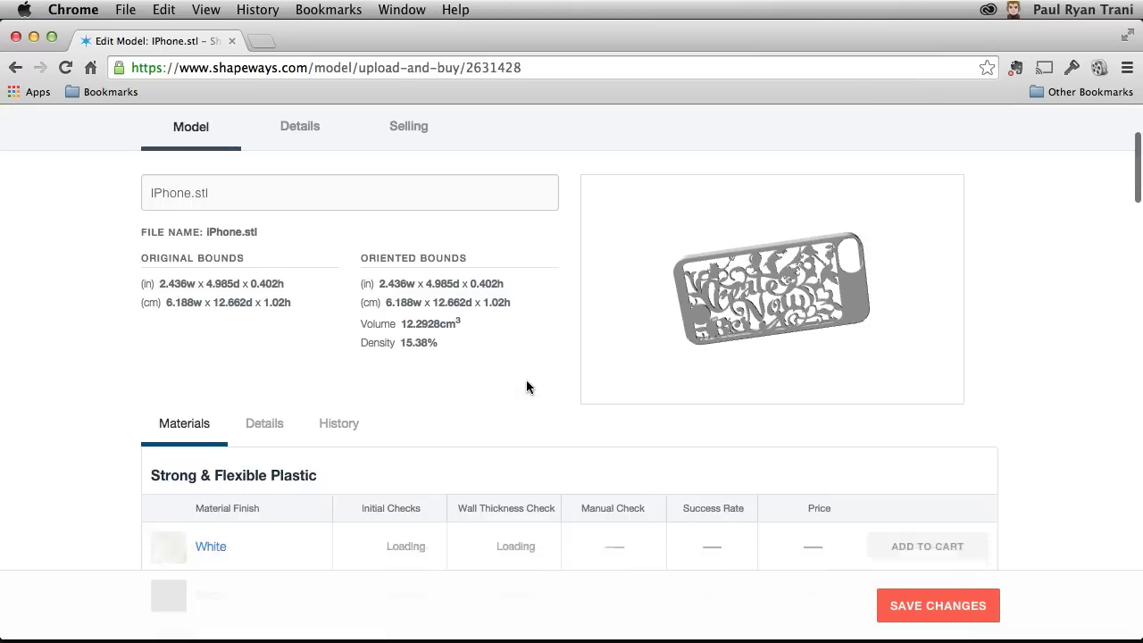
Step: Review the material prices for iPhone.stl, from $18.71 White to $107.34 steel
scroll(536, 384, "down", 5)
scroll(536, 397, "down", 1)
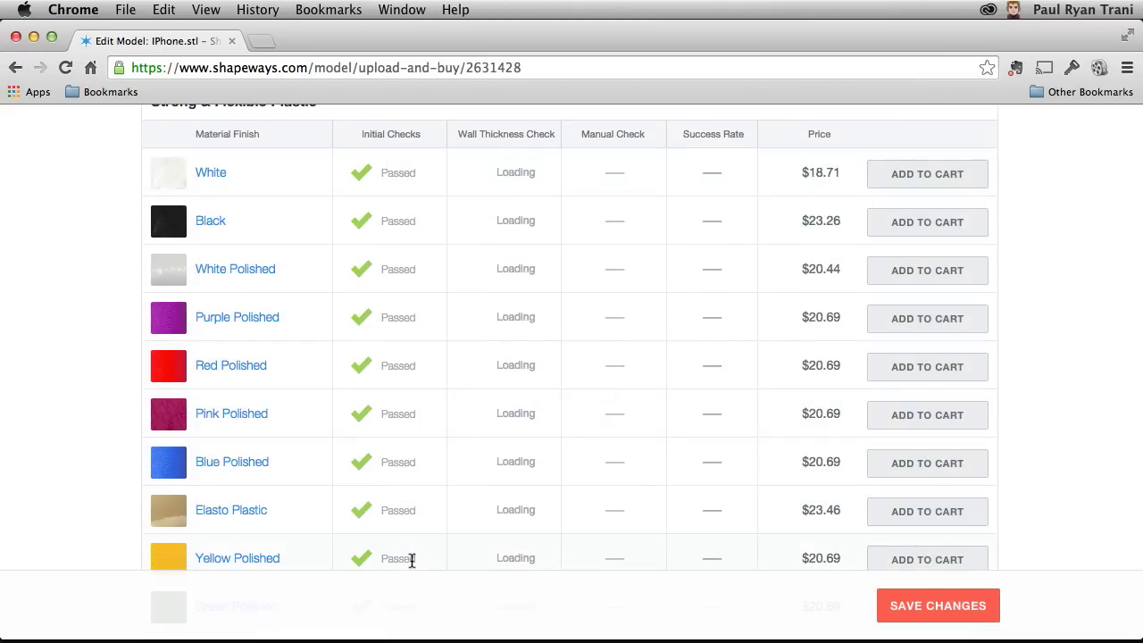
scroll(412, 559, "down", 3)
scroll(449, 263, "up", 5)
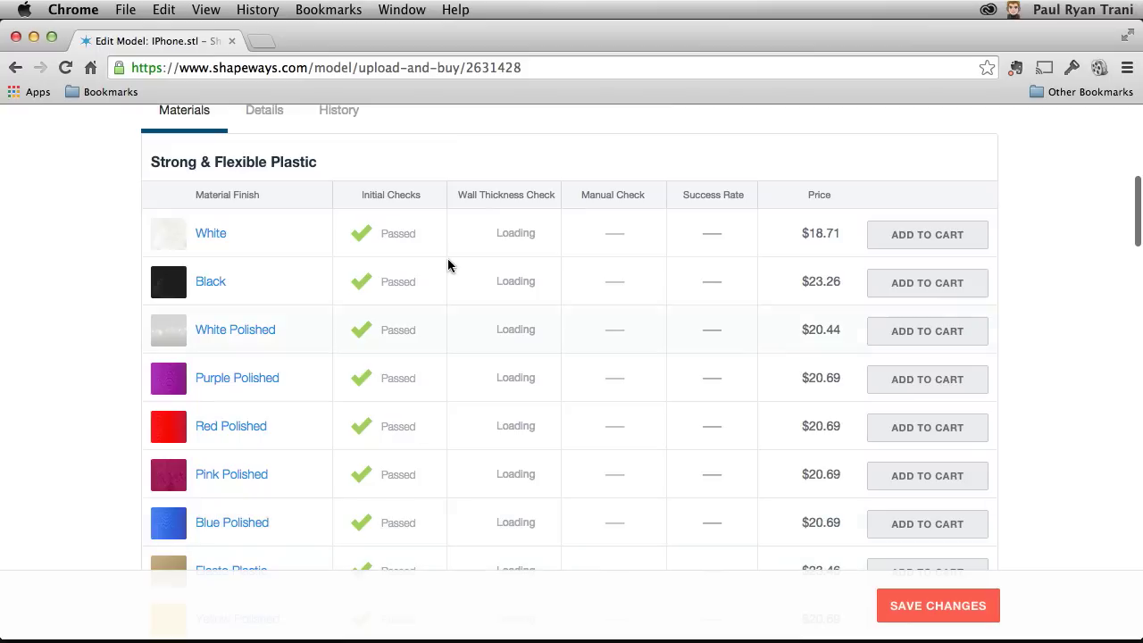
scroll(447, 275, "down", 1)
scroll(447, 275, "down", 1)
scroll(799, 213, "down", 5)
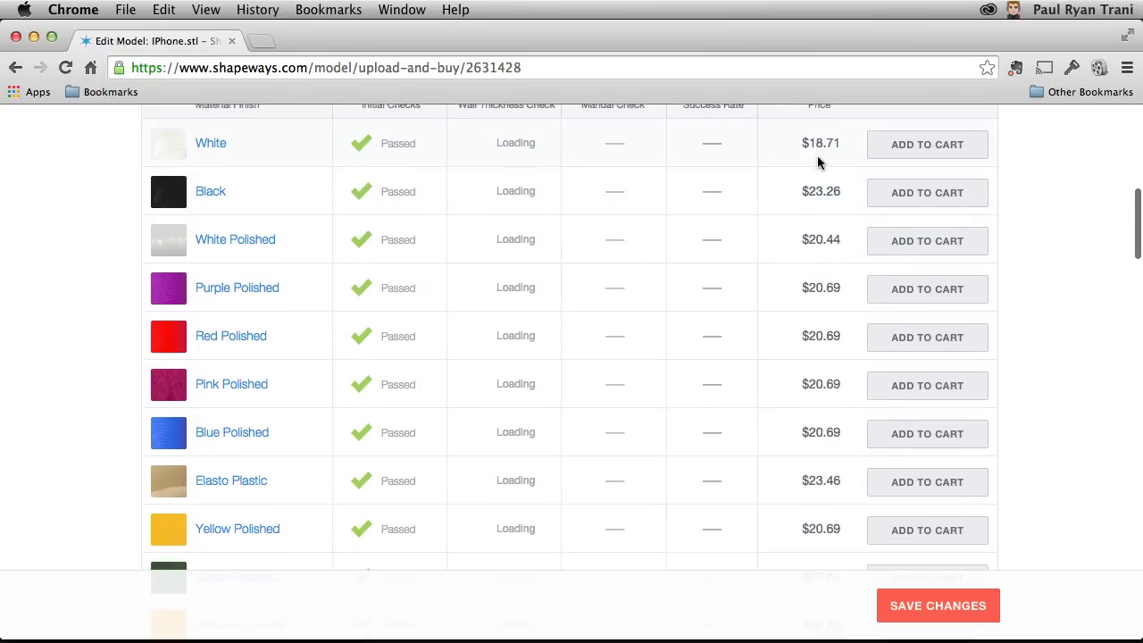
scroll(799, 212, "down", 10)
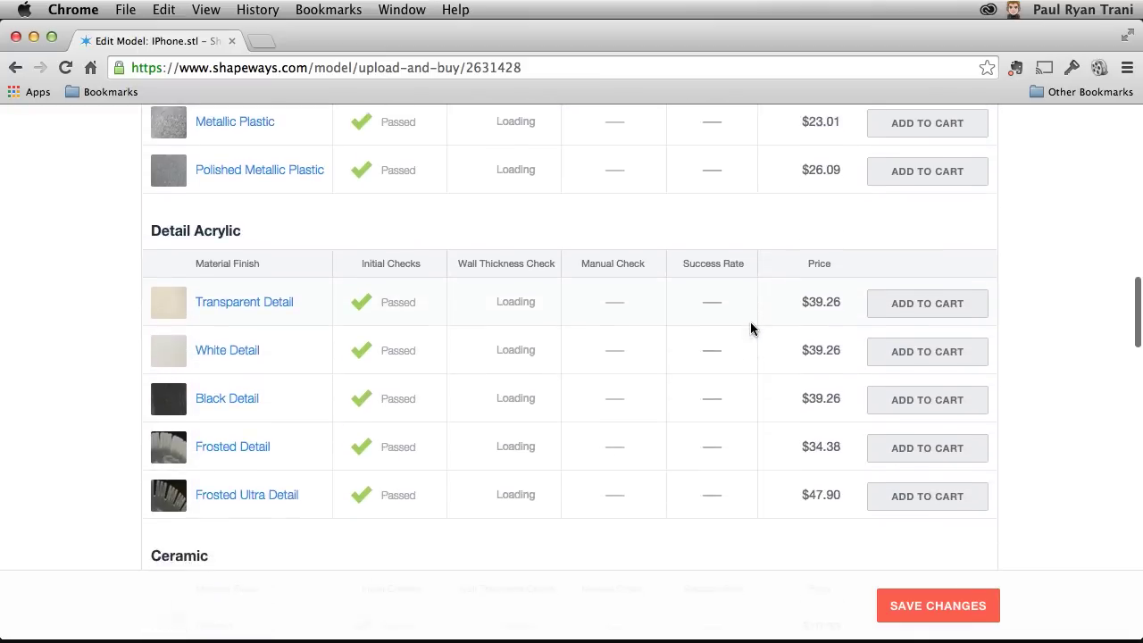
scroll(385, 304, "down", 11)
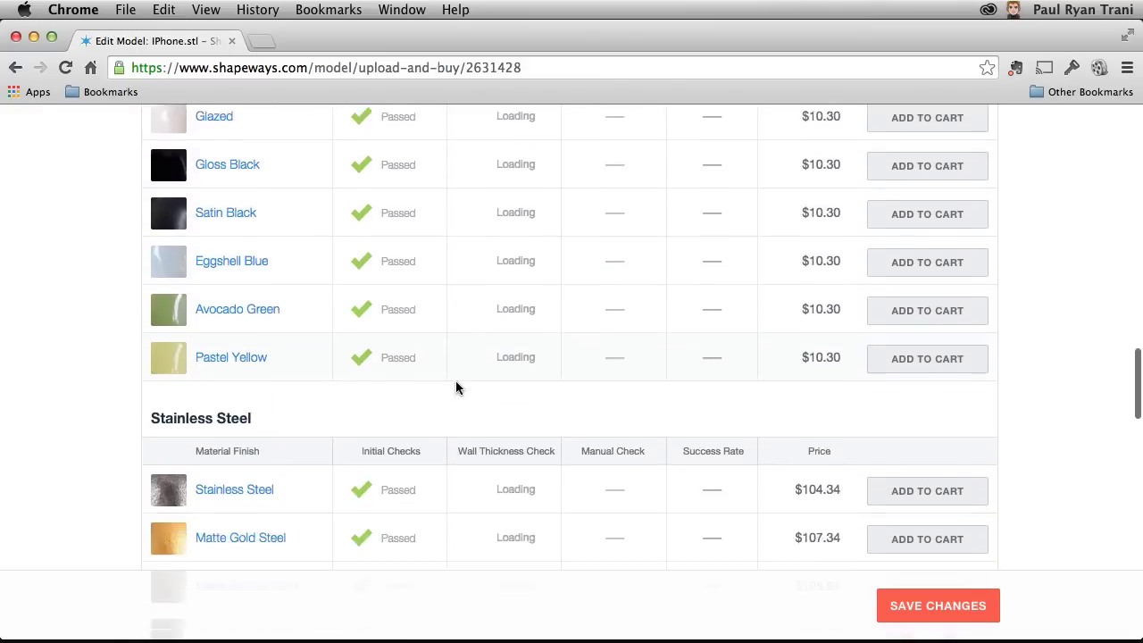
scroll(456, 384, "down", 5)
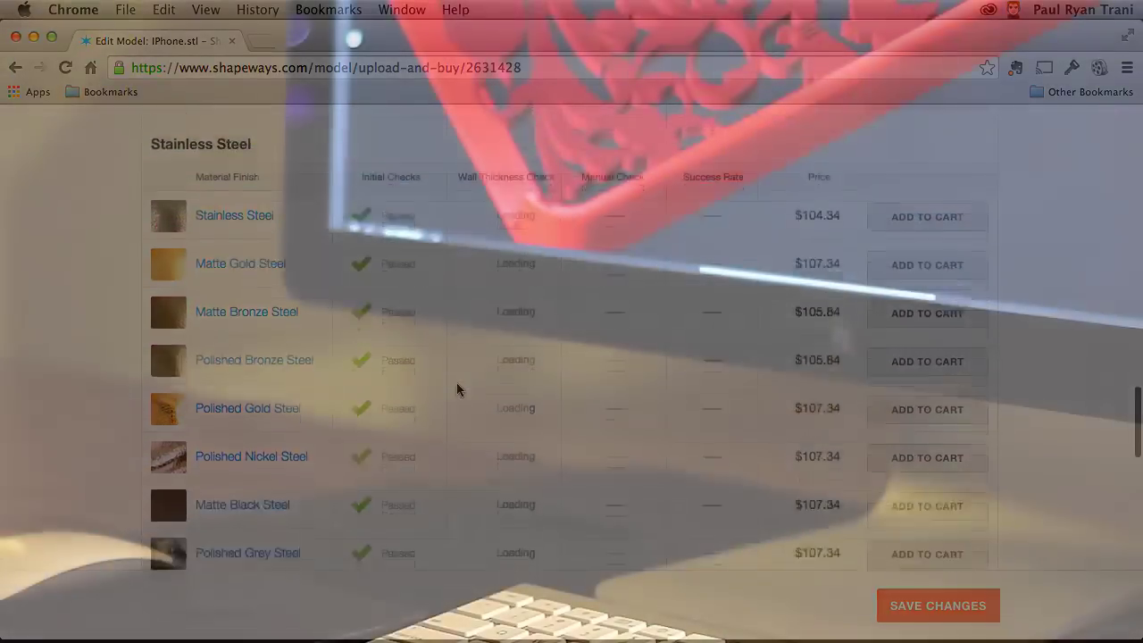